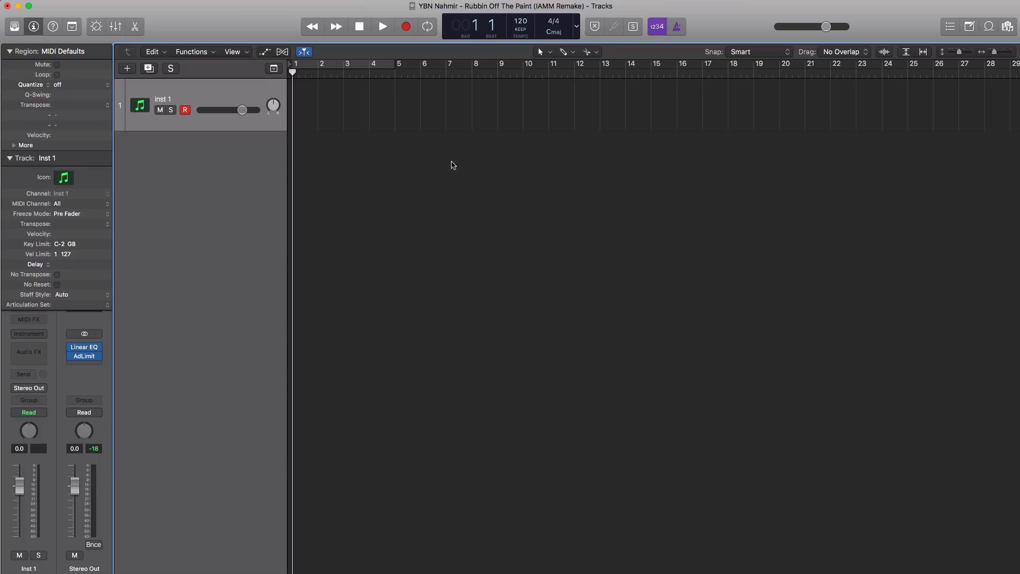
Set the project tempo to 162 and import the Spongebob Sample at bar 1 without its tempo information.
double_click(521, 22)
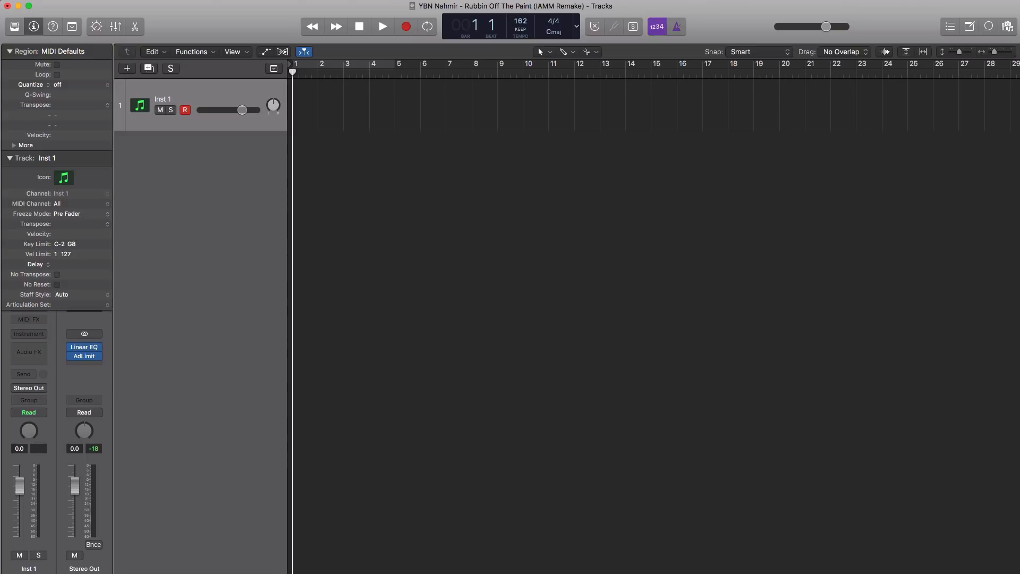
drag(843, 328, 288, 181)
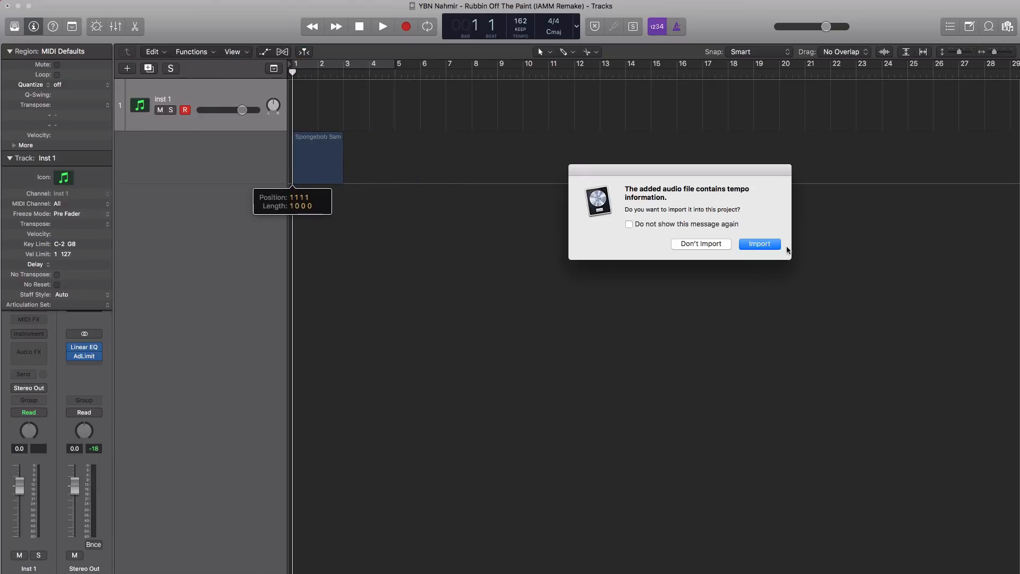
click(690, 247)
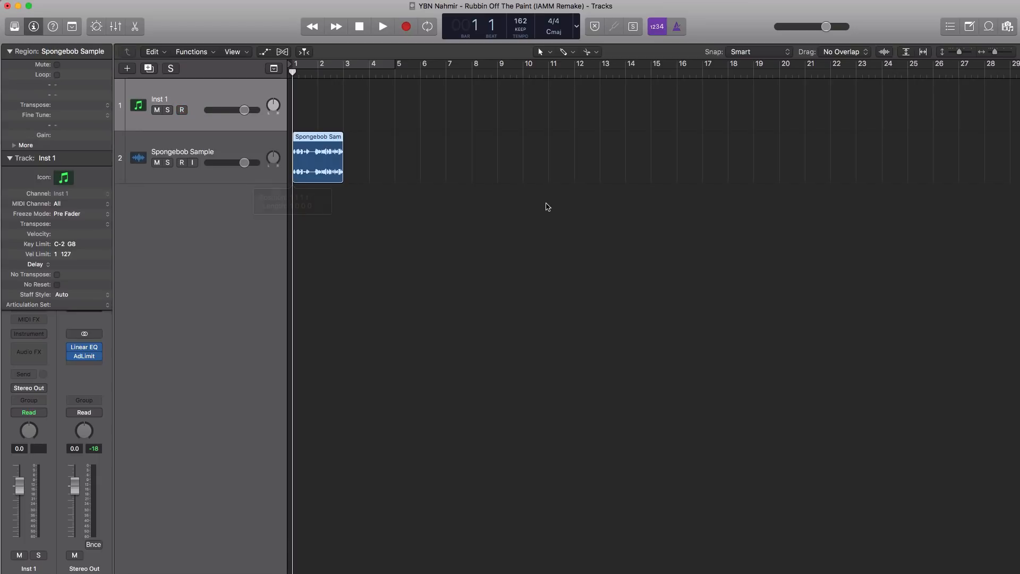
Play back the Spongebob Sample once and delete the empty Inst 1 track.
key(super+Right)
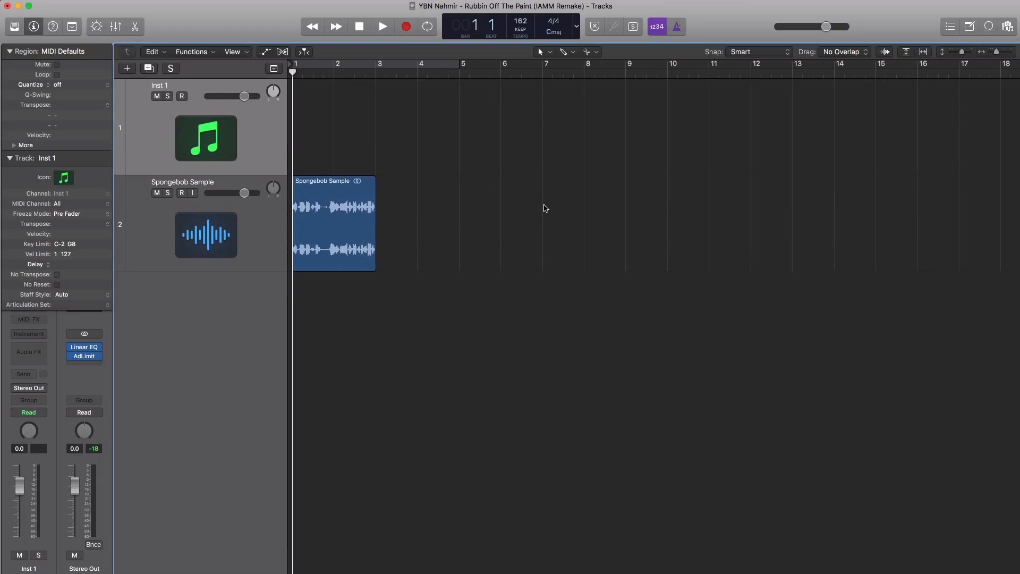
key(space)
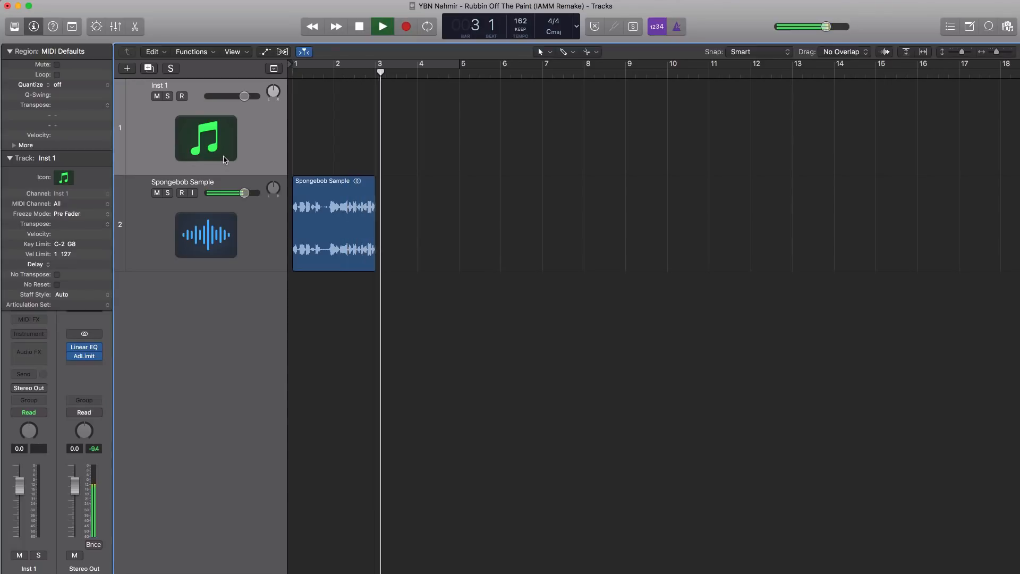
key(super+BackSpace)
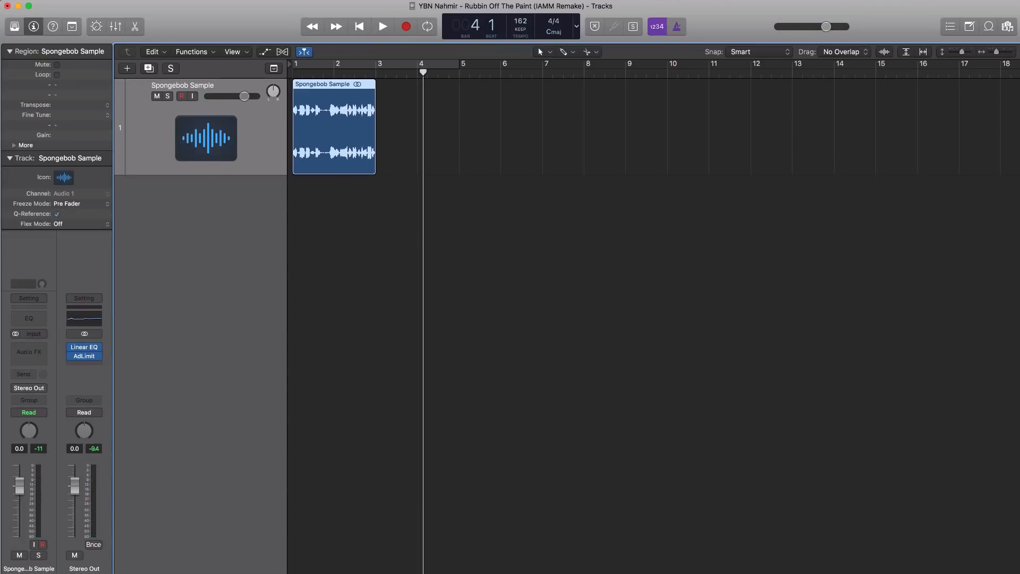
Place the Sneaky Pads loop on its own track at bar 3 and audition it with a cycle range from bar 3 to 5.
drag(1016, 393, 376, 234)
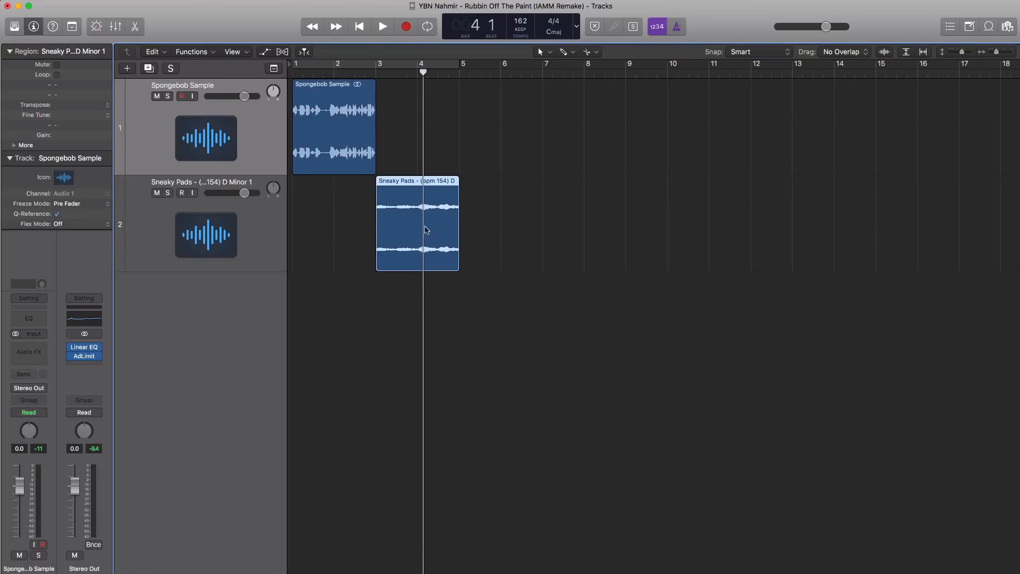
drag(381, 70, 460, 70)
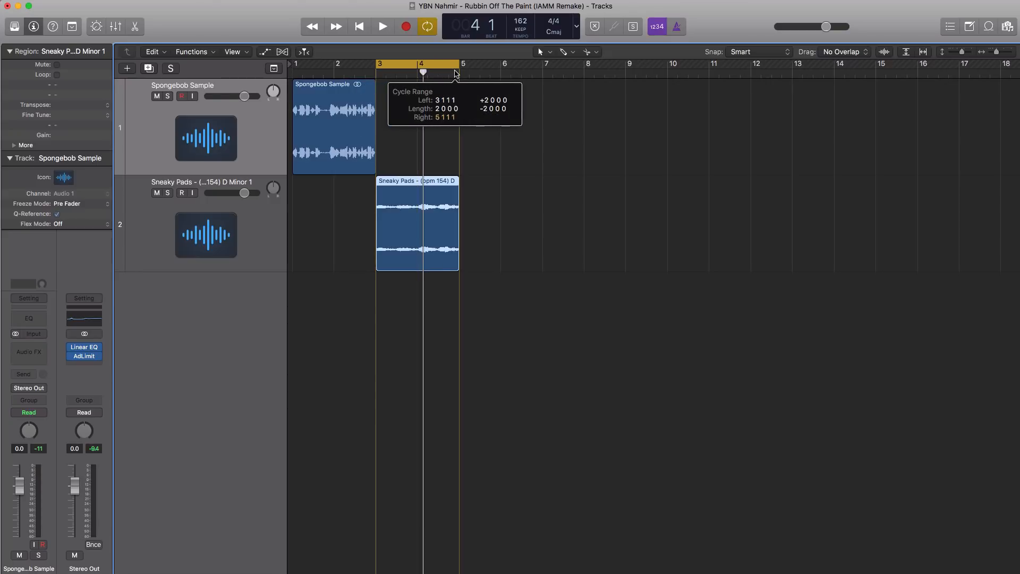
key(space)
scroll(495, 148, up, 6)
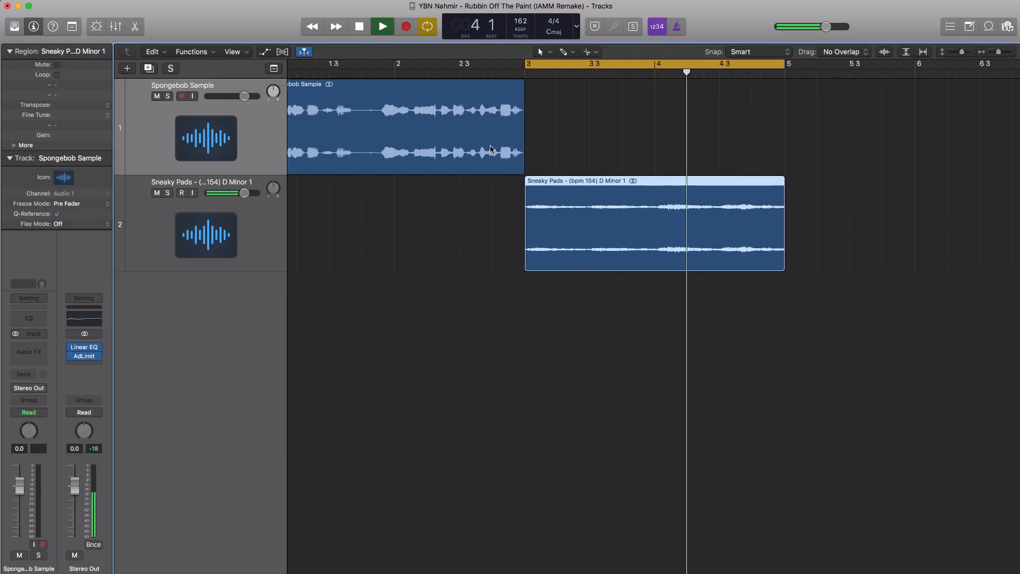
key(space)
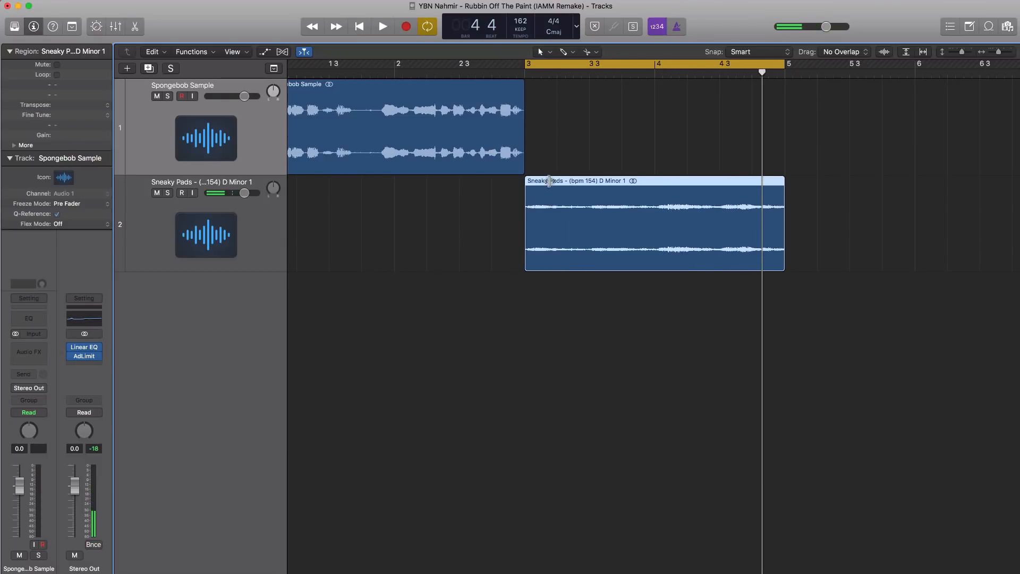
Insert a Pitch Shifter on the Sneaky Pads track, set it to 3 semitones, and audition the loop.
click(268, 239)
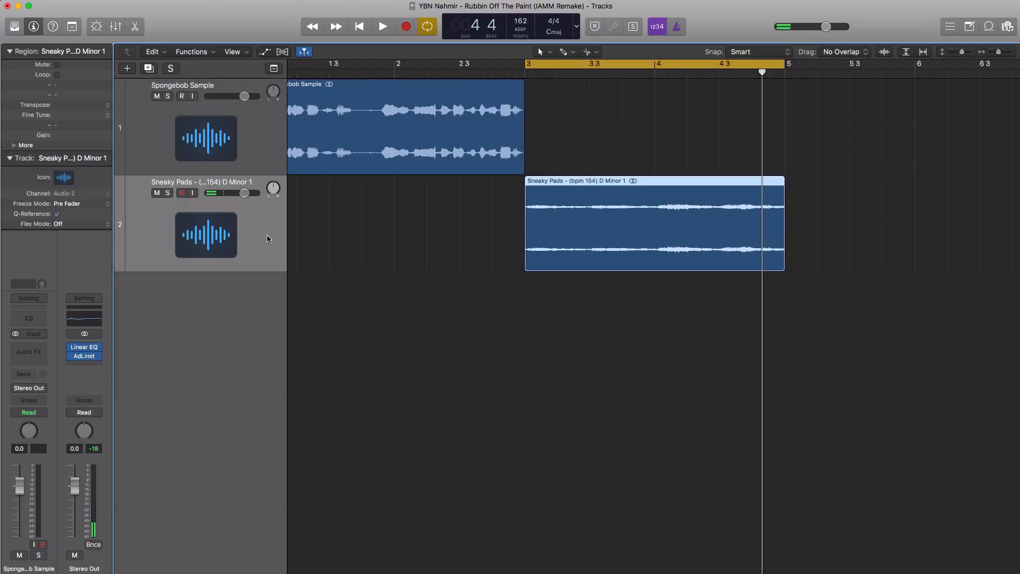
click(33, 353)
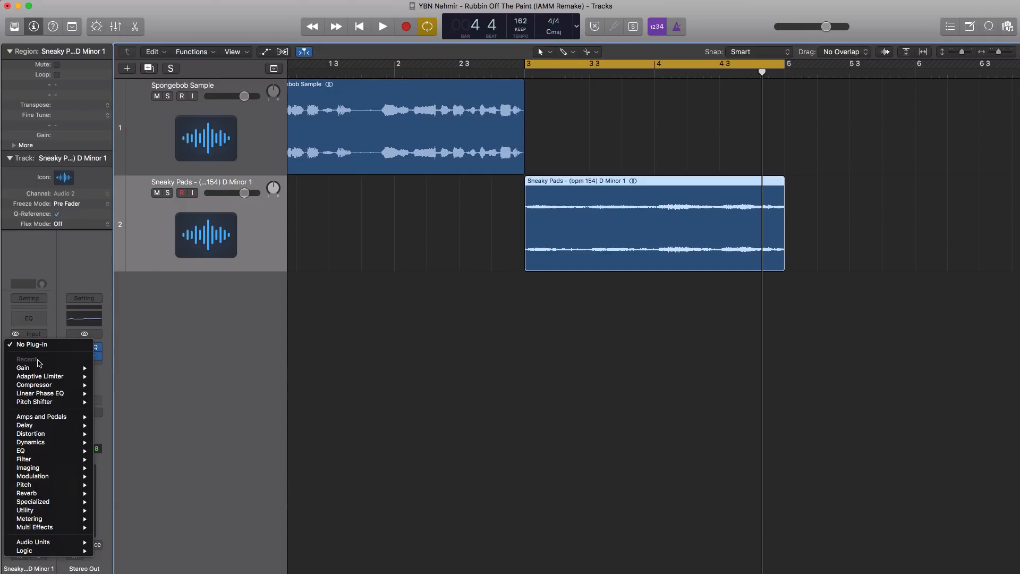
mouse_move(76, 486)
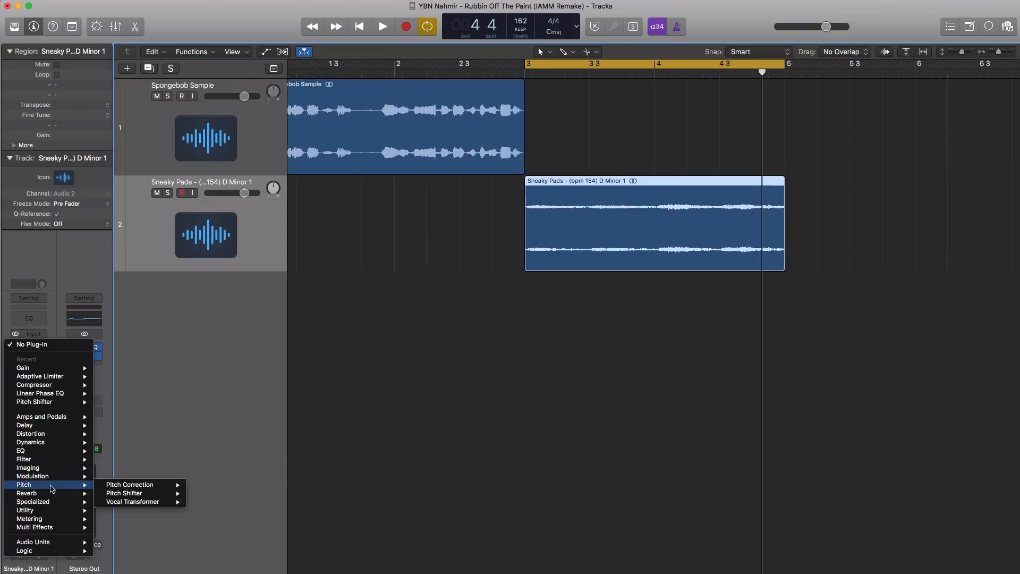
mouse_move(137, 494)
click(208, 494)
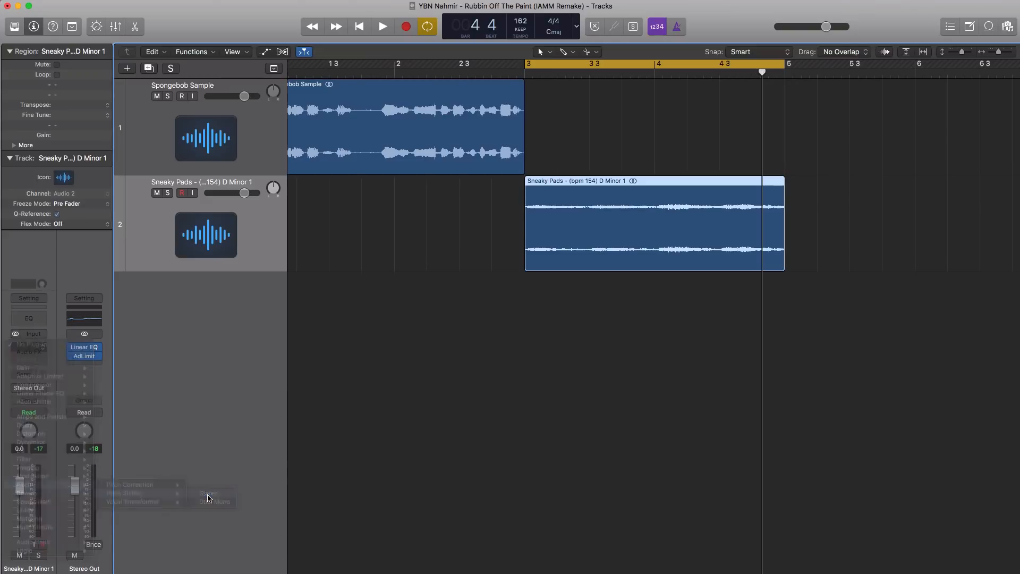
drag(212, 27, 371, 83)
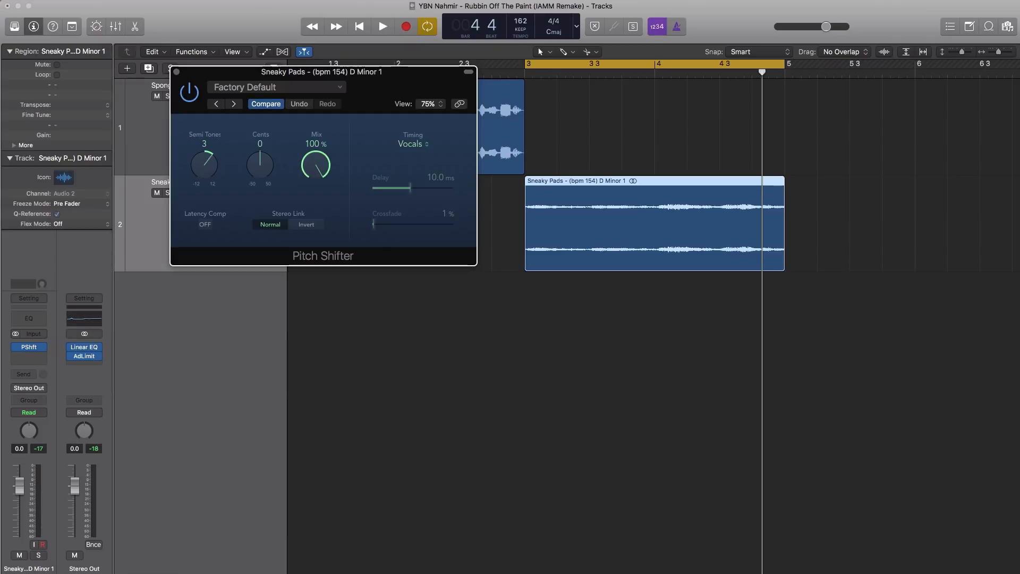
key(space)
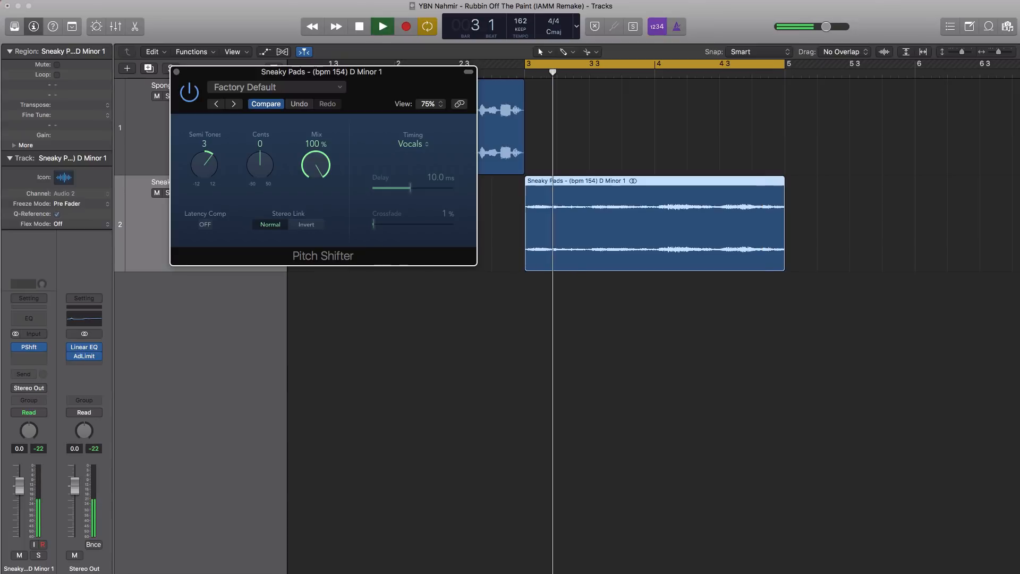
click(176, 72)
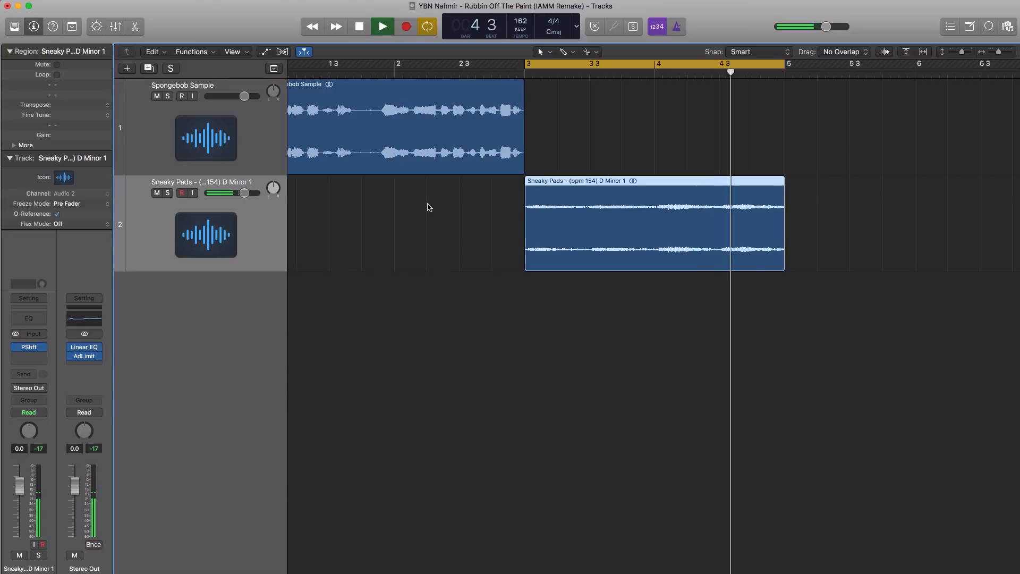
key(space)
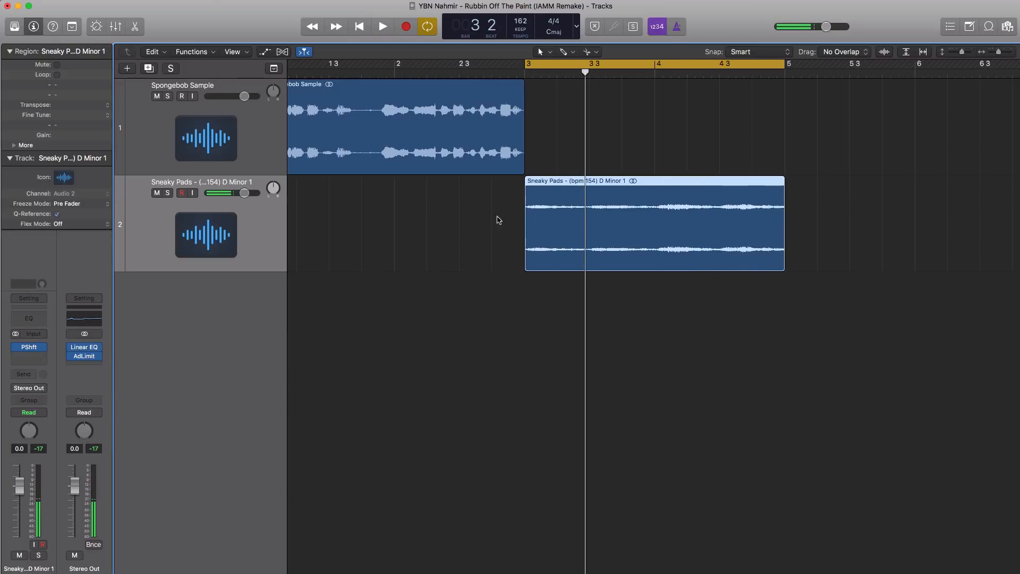
Reverse the audio of the Sneaky Pads region in the audio file editor.
double_click(577, 223)
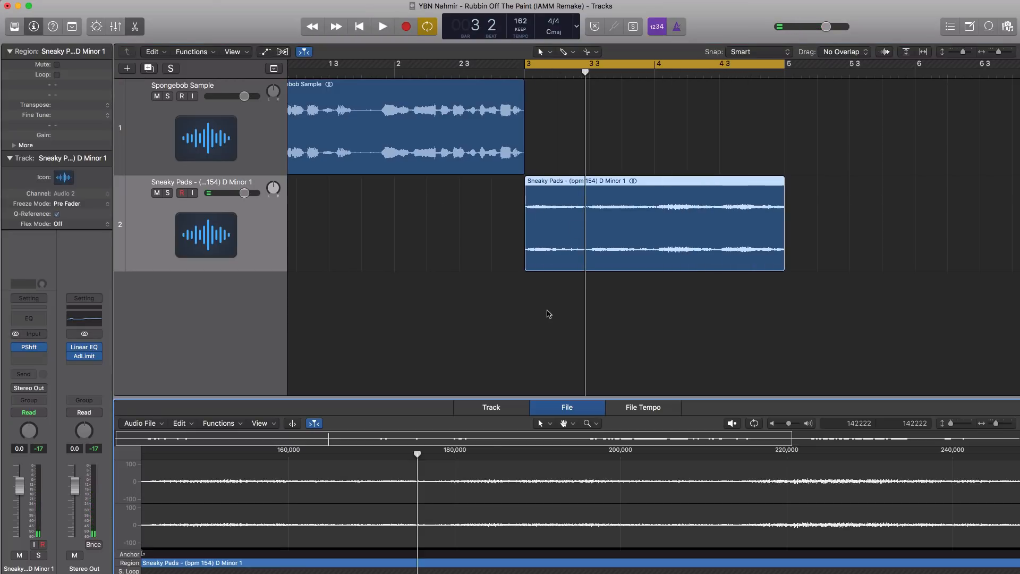
click(233, 425)
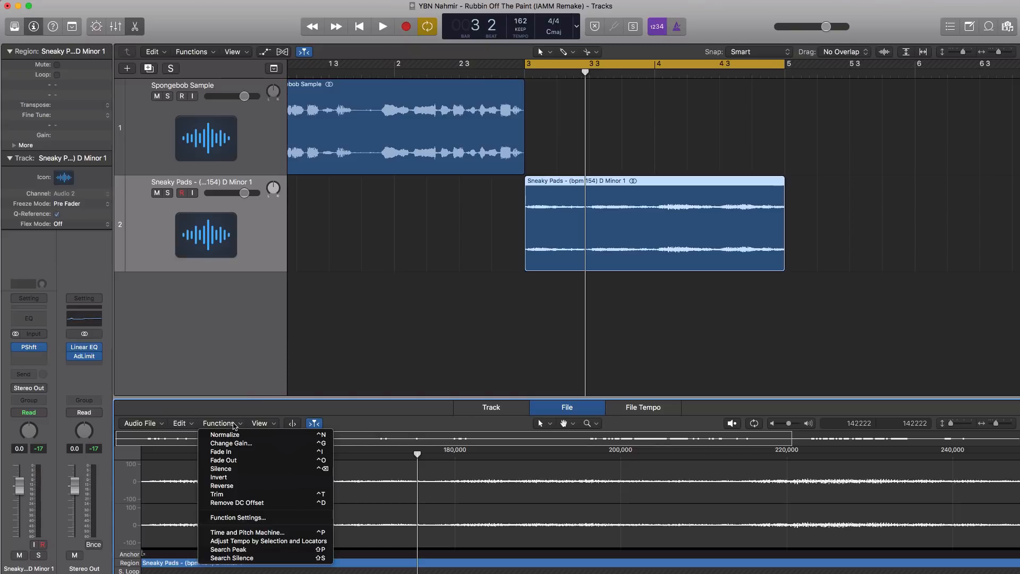
click(238, 487)
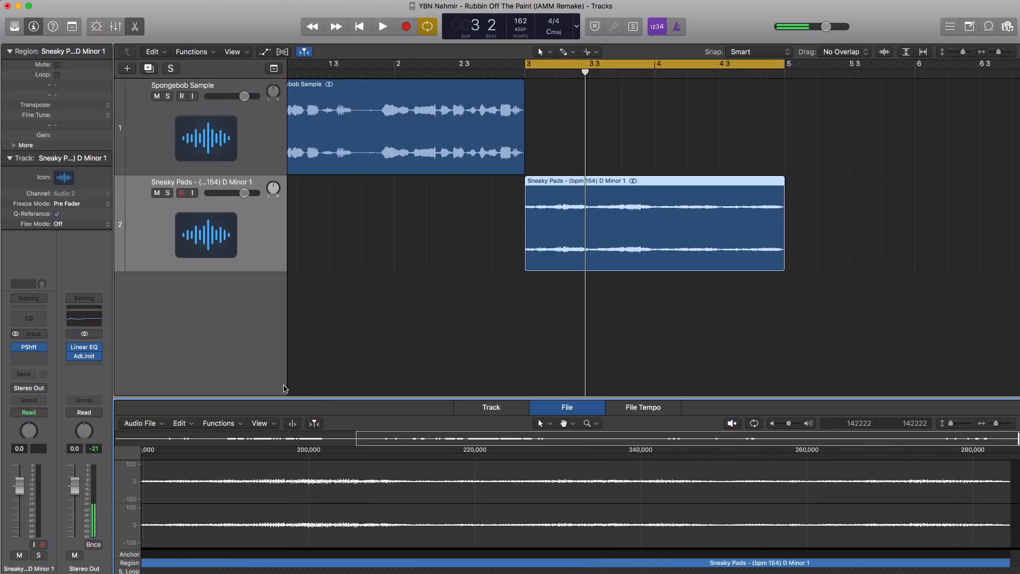
click(475, 300)
Set the Sneaky Pads track's volume to 2.3 dB while the reversed loop plays, and close the audio file editor.
key(space)
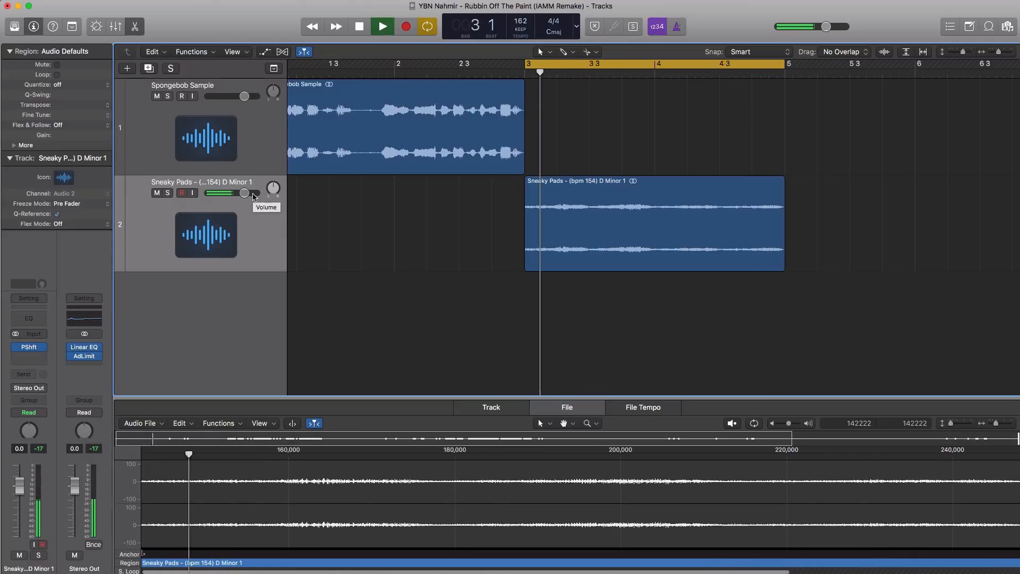
drag(246, 197, 251, 196)
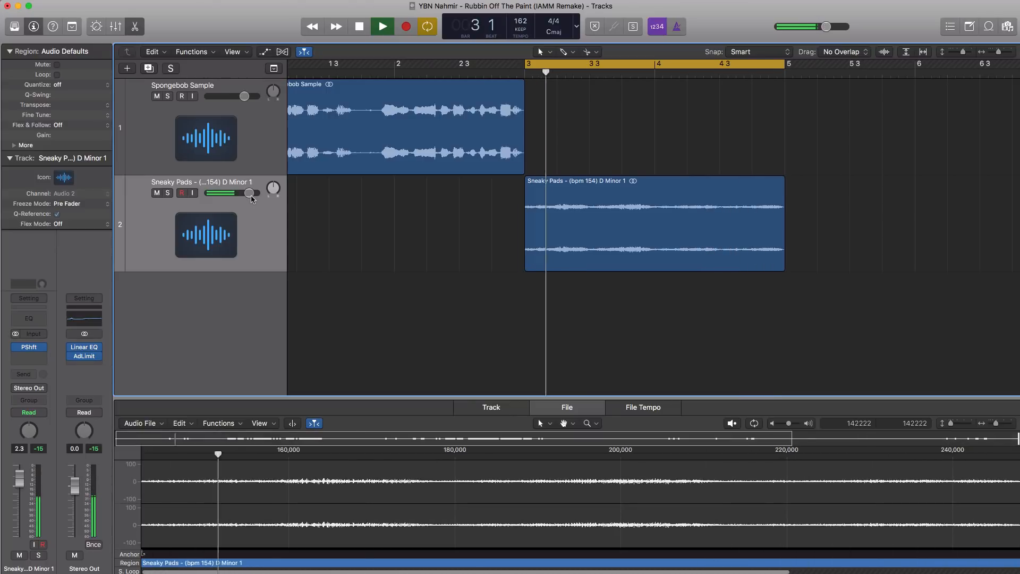
key(space)
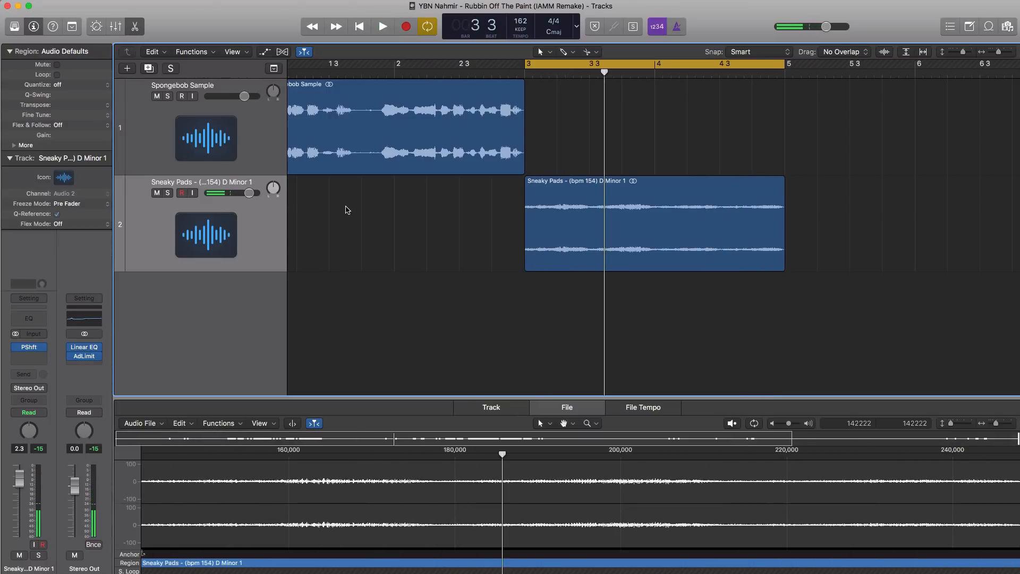
key(x)
key(x)
scroll(462, 276, down, 5)
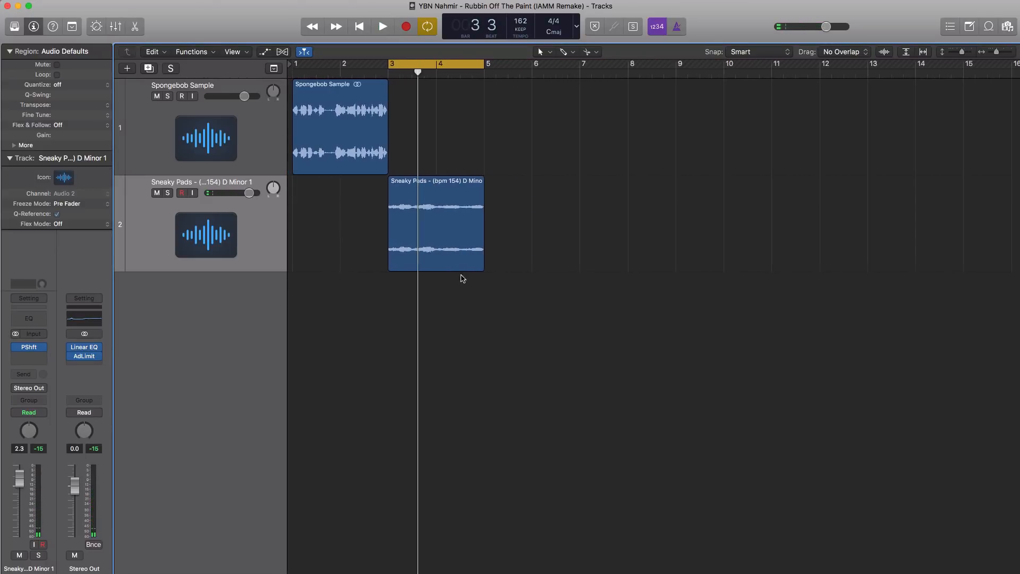
Create a software instrument track and load the "rubbin off the paint drum kit" into an EXS24 sampler on it.
click(127, 68)
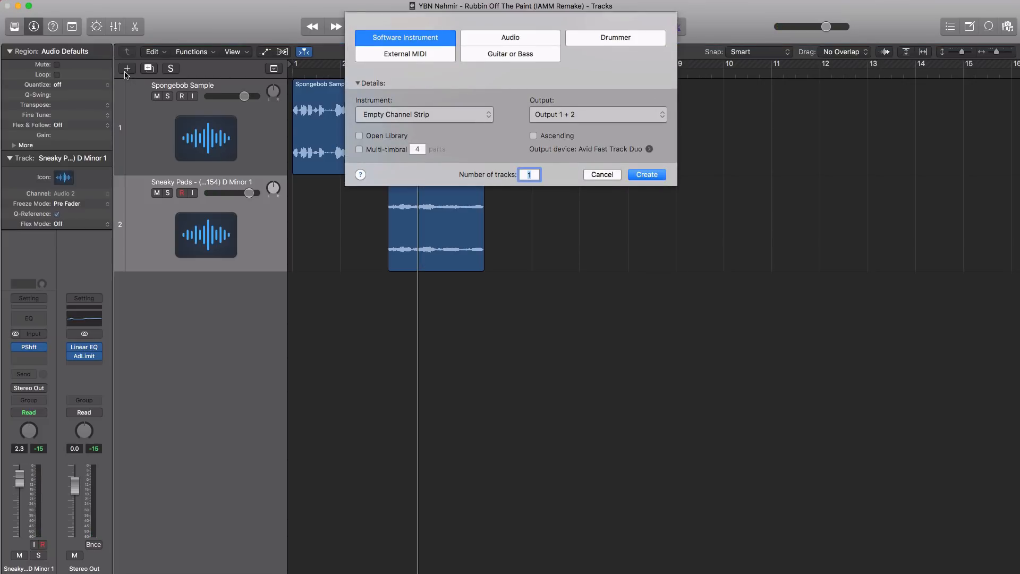
key(Return)
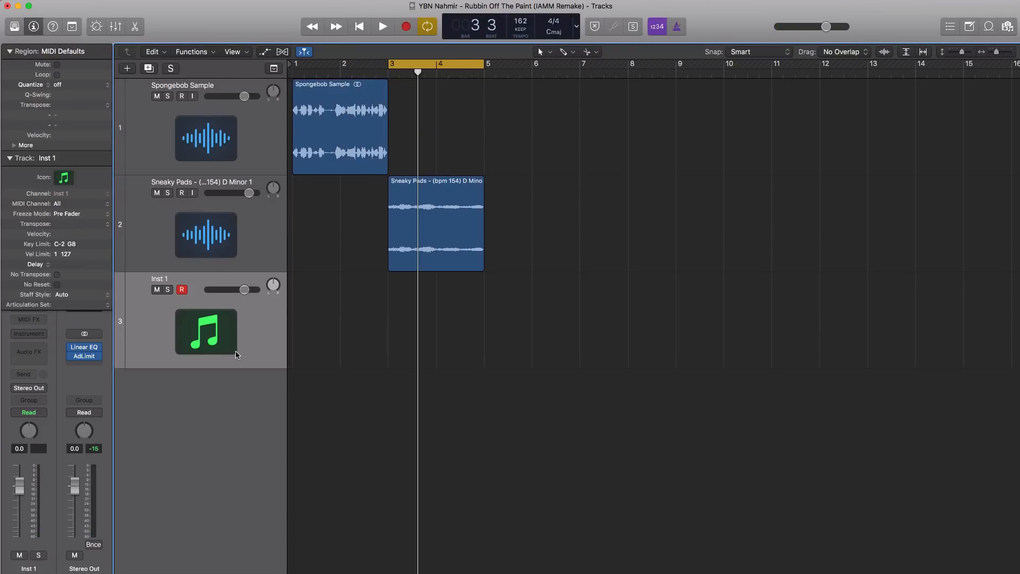
click(38, 333)
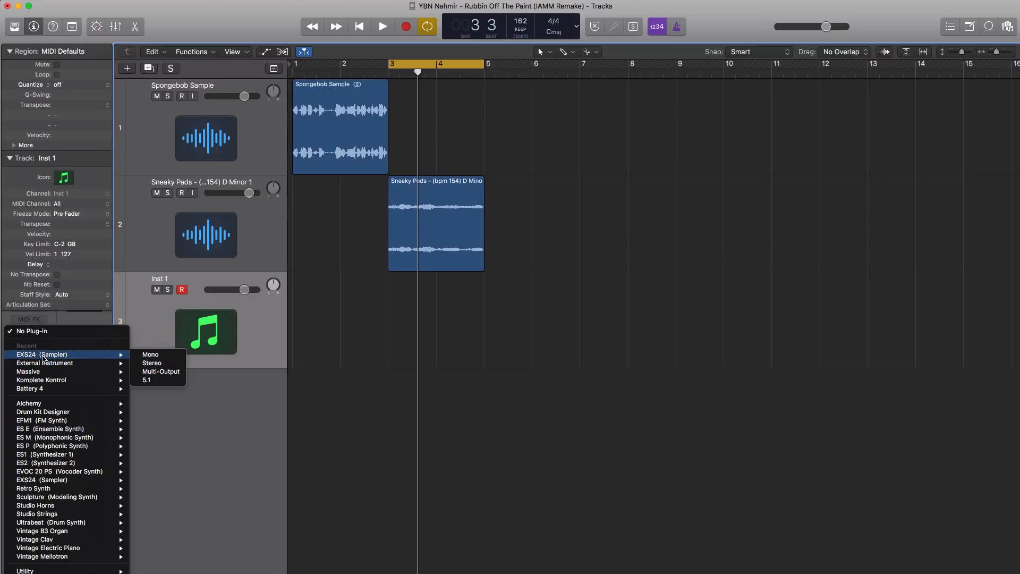
click(45, 355)
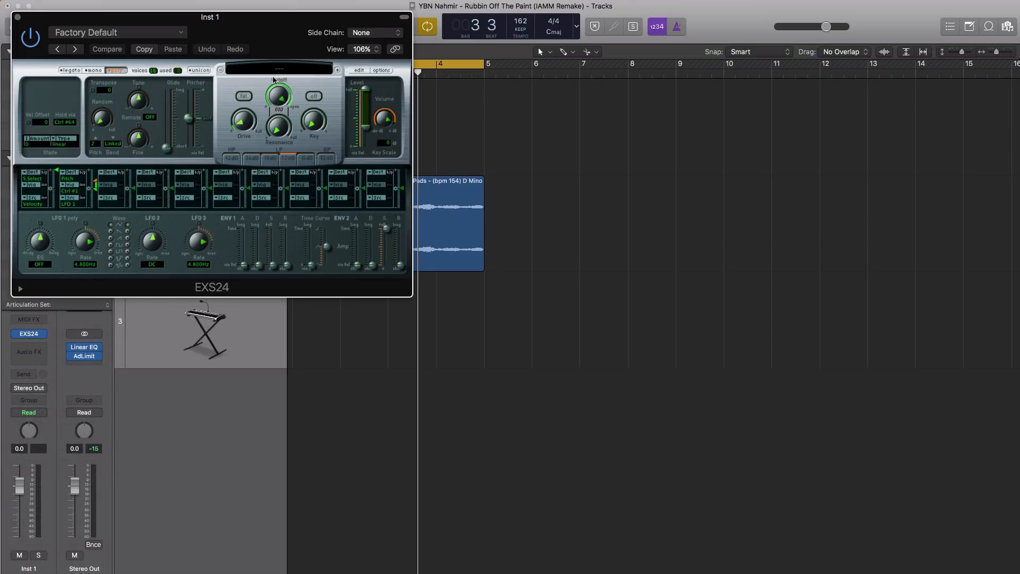
click(275, 70)
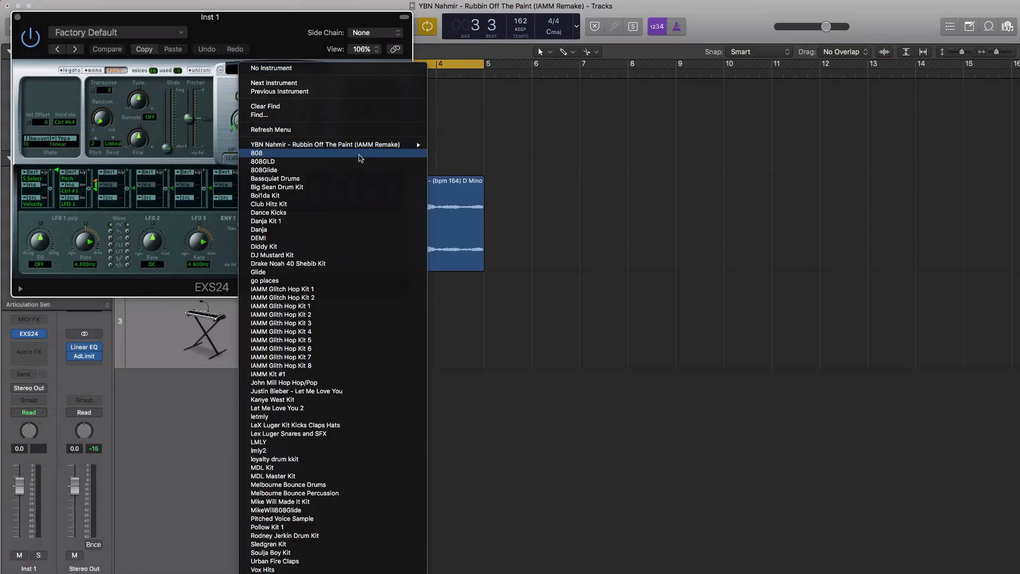
click(461, 147)
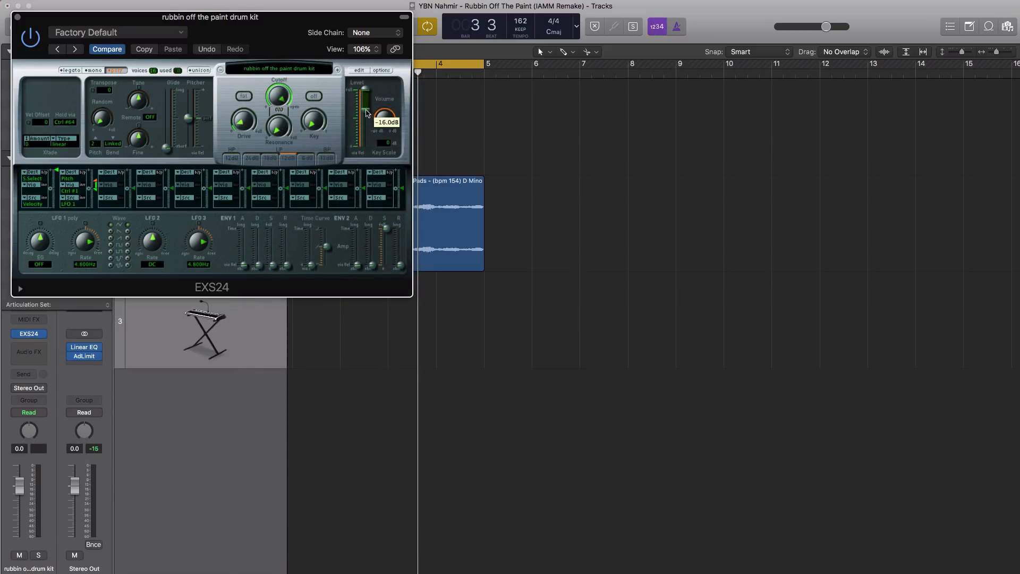
click(19, 17)
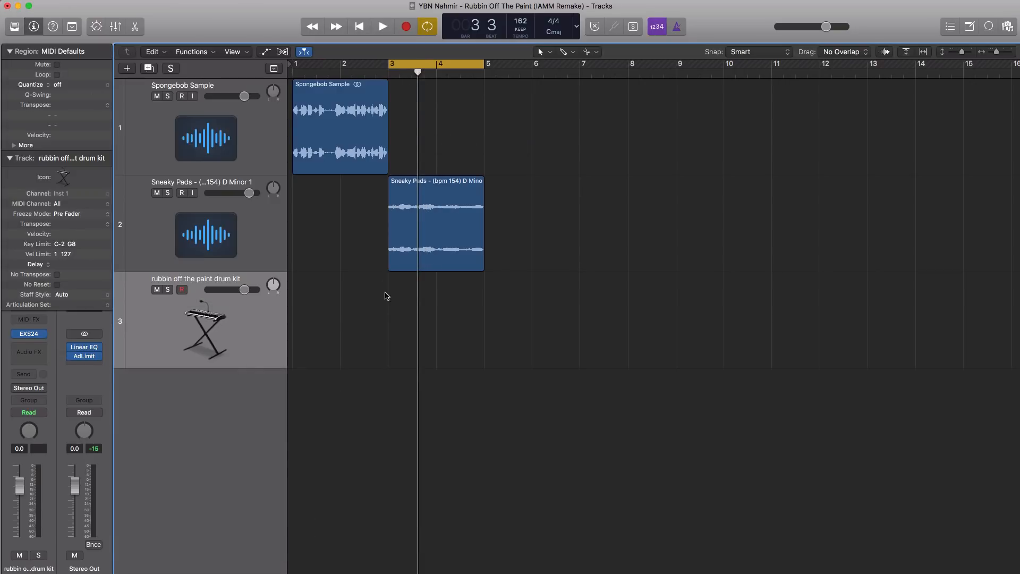
Create an empty MIDI region from bar 3 to bar 5 on the drum kit track and open it in an enlarged Piano Roll.
click(400, 317)
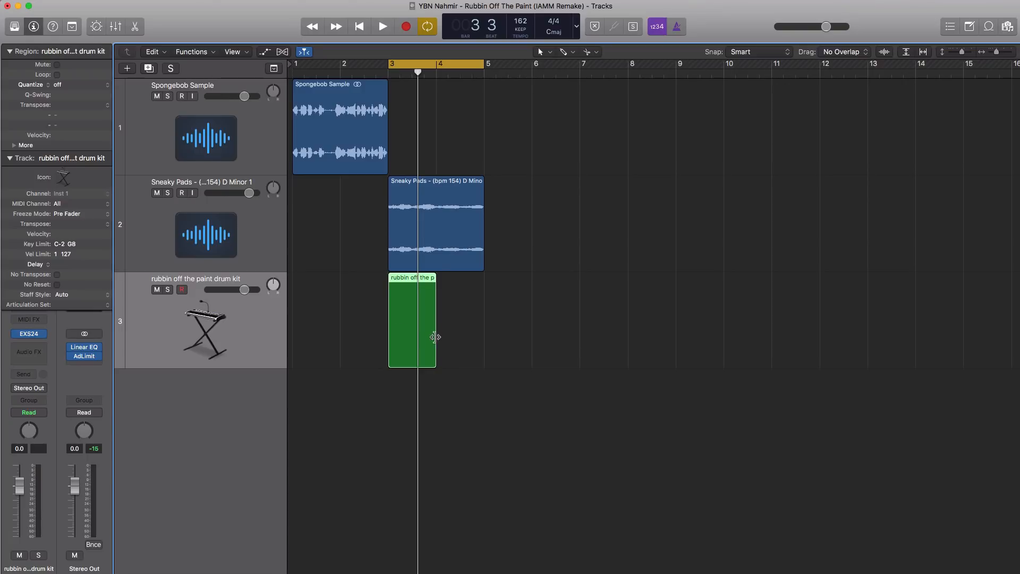
drag(434, 337, 482, 335)
double_click(461, 325)
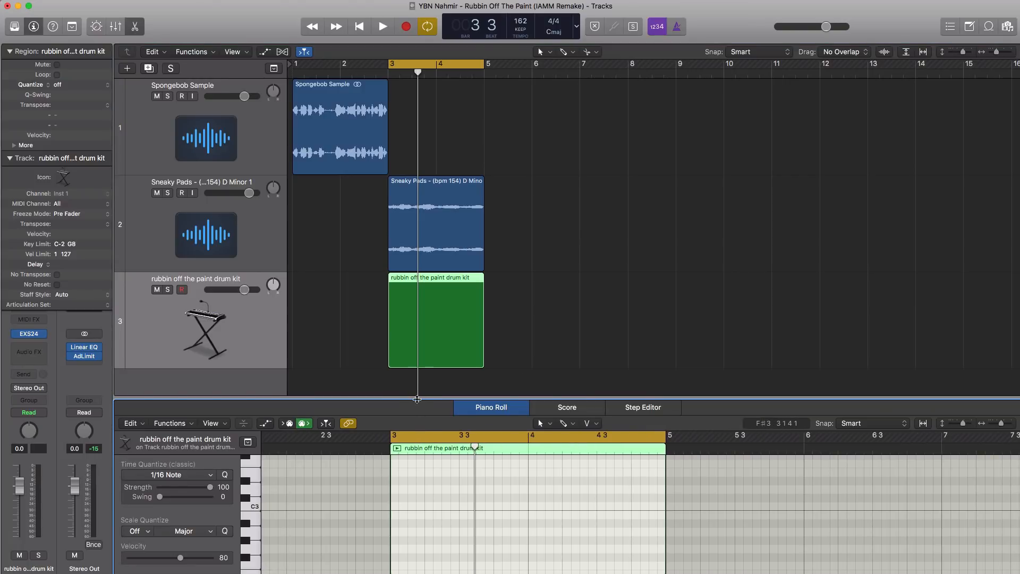
drag(417, 400, 417, 291)
ctrl+alt+click(396, 403)
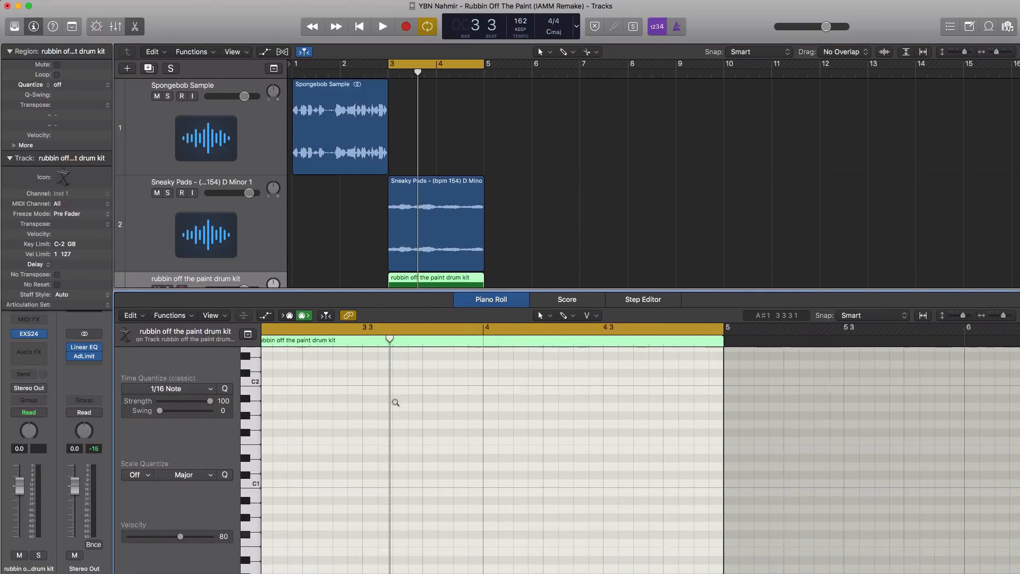
Add an F#0 note at the start of bar 3 and a G0 note on 3 2 3 in the drum kit region.
scroll(396, 403, up, 2)
scroll(395, 405, left, 2)
scroll(395, 405, down, 3)
scroll(394, 405, left, 2)
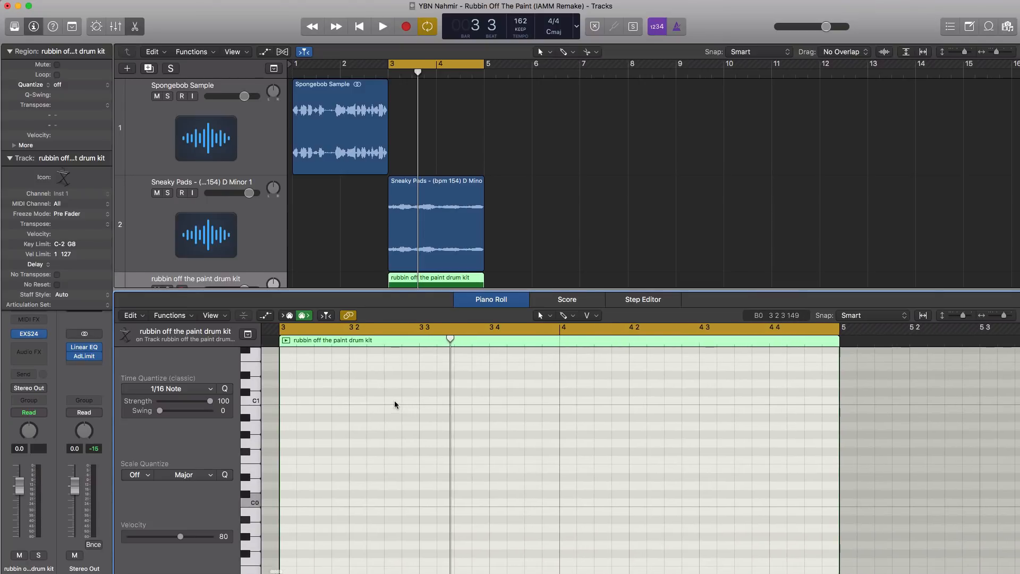
scroll(382, 409, down, 1)
click(291, 447)
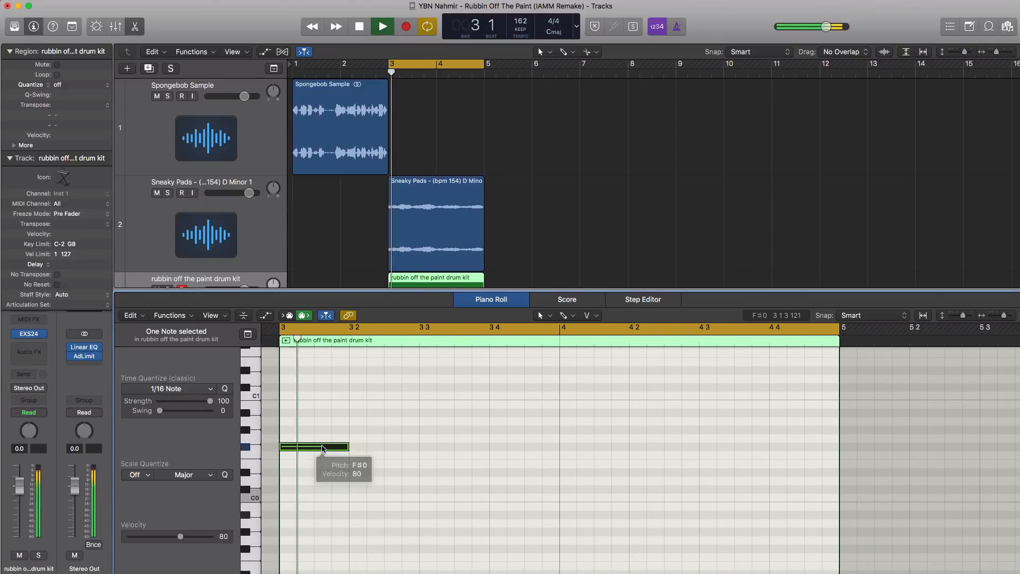
click(389, 439)
key(space)
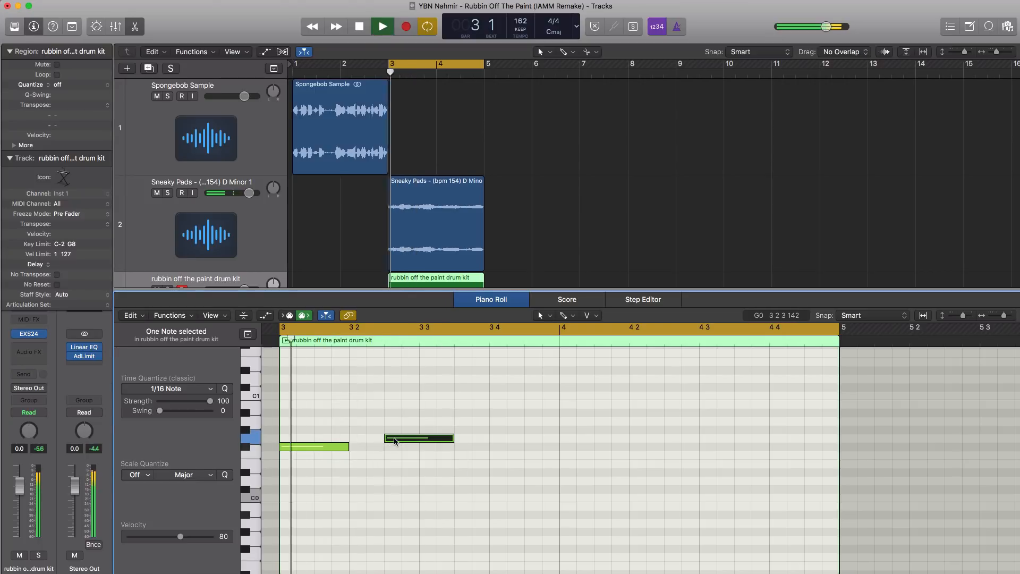
Place an E0 note on beat 4 of bar 3 and a D#0 note on 4 1 3 shortened to an eighth note.
click(465, 466)
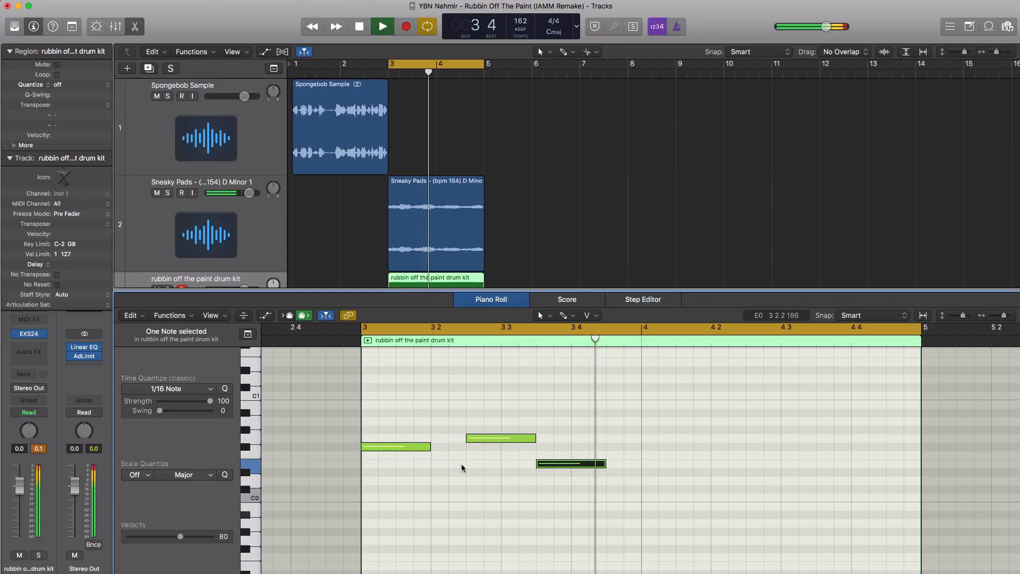
key(space)
drag(563, 466, 597, 468)
key(space)
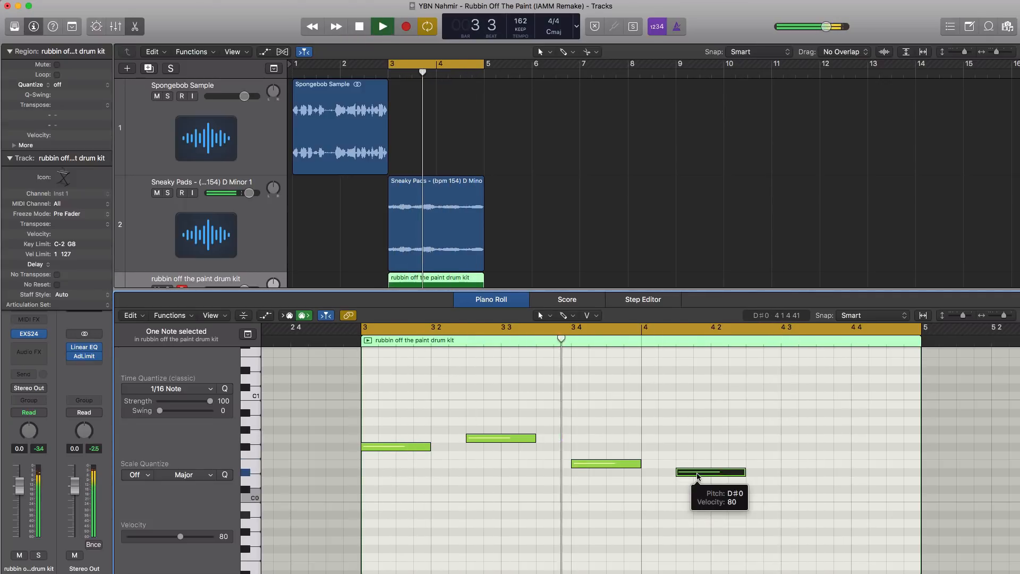
key(space)
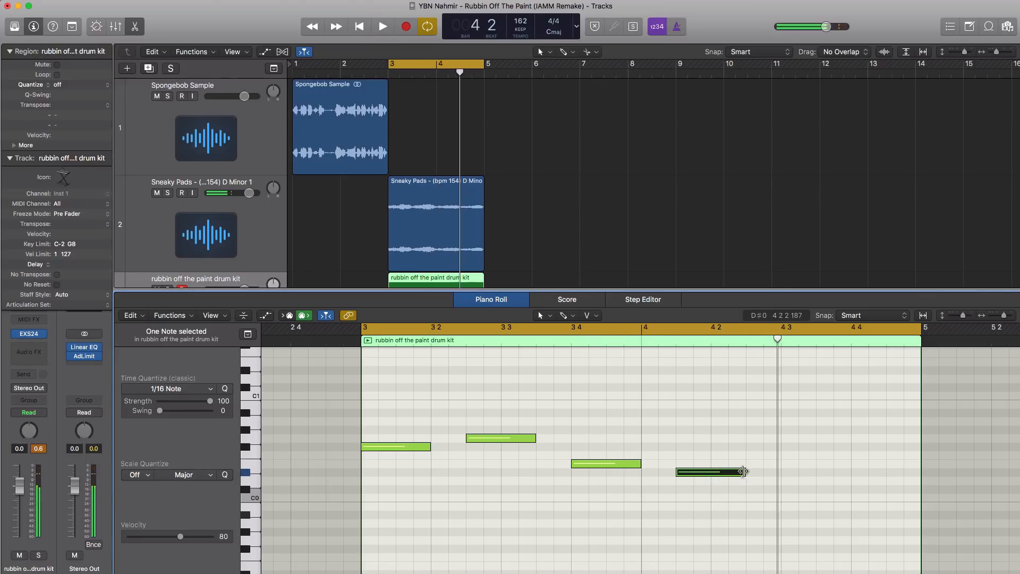
drag(744, 471, 709, 473)
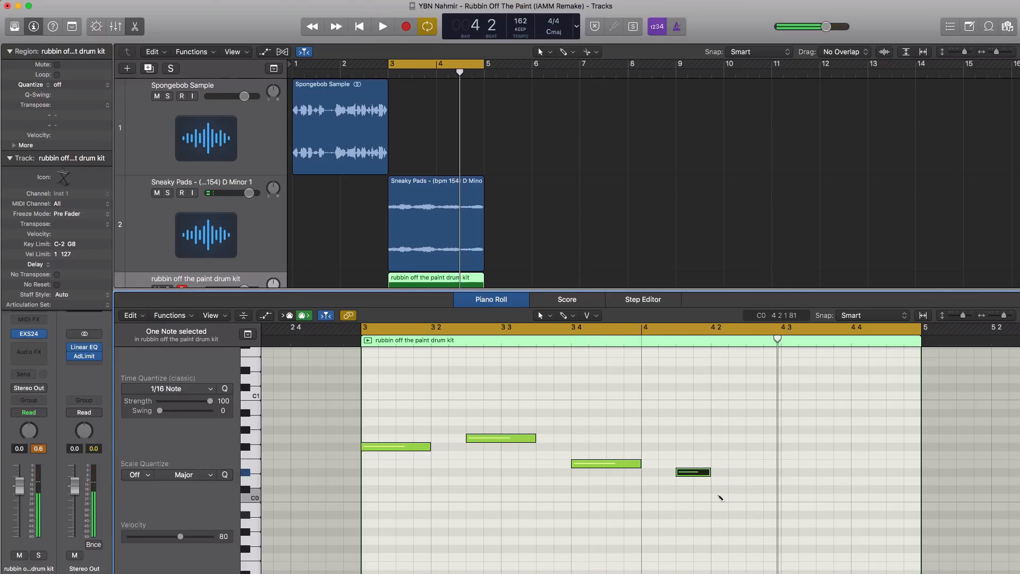
Add an eighth-length C0 note on beat 2 of bar 4 and an A#-1 note on 4 3 3, and play the pattern.
click(719, 498)
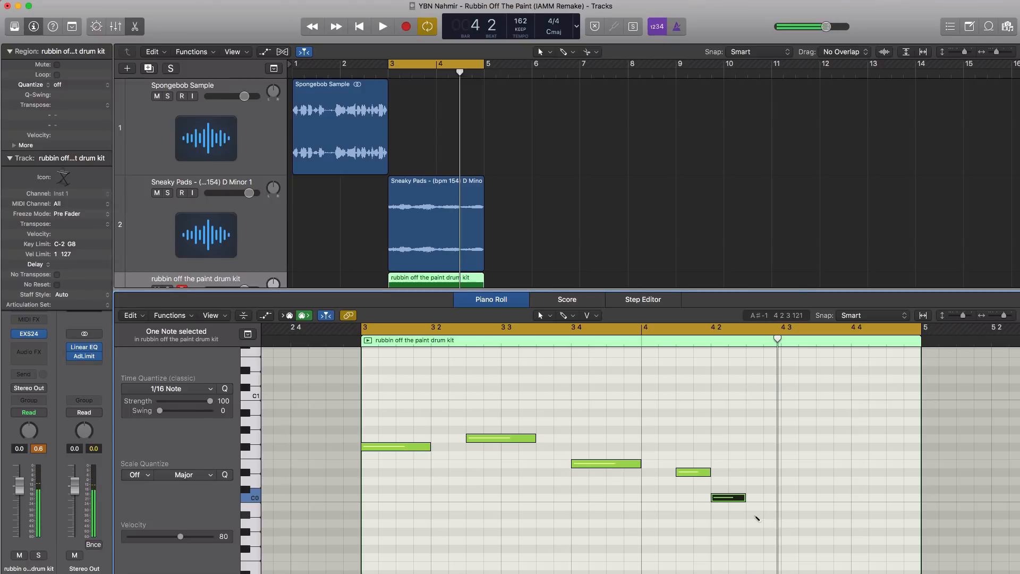
click(756, 515)
key(space)
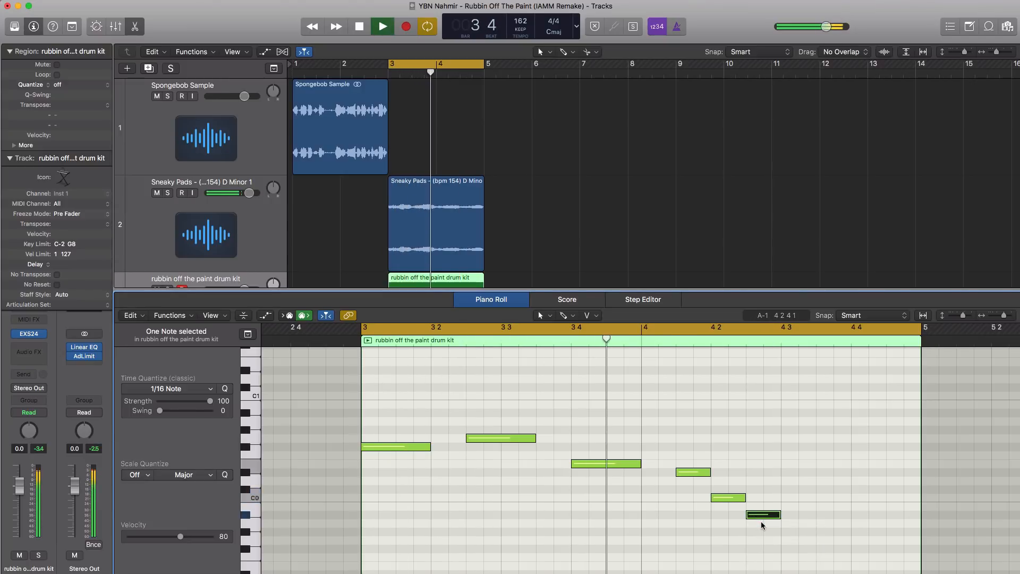
key(space)
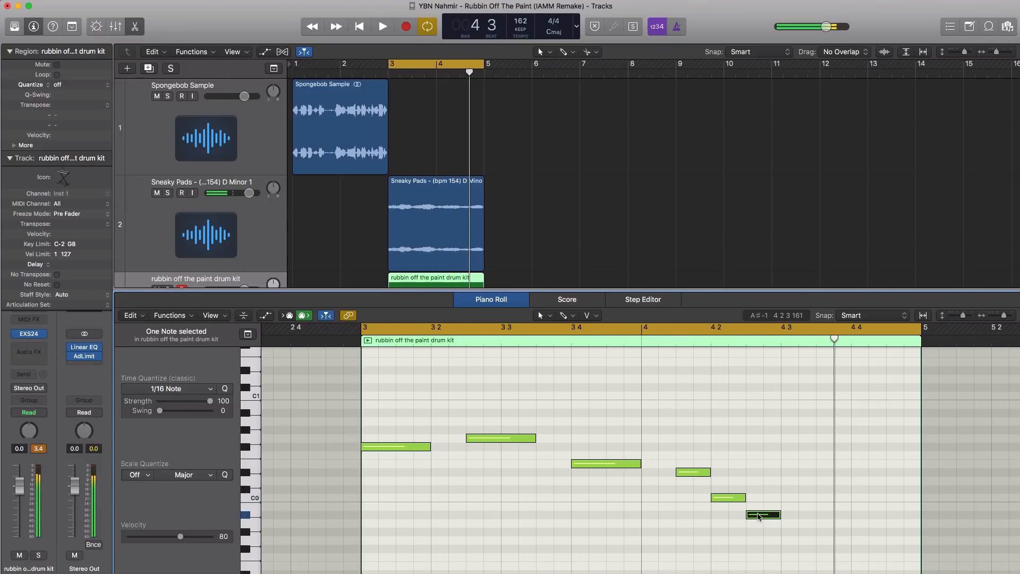
drag(759, 515, 828, 519)
key(space)
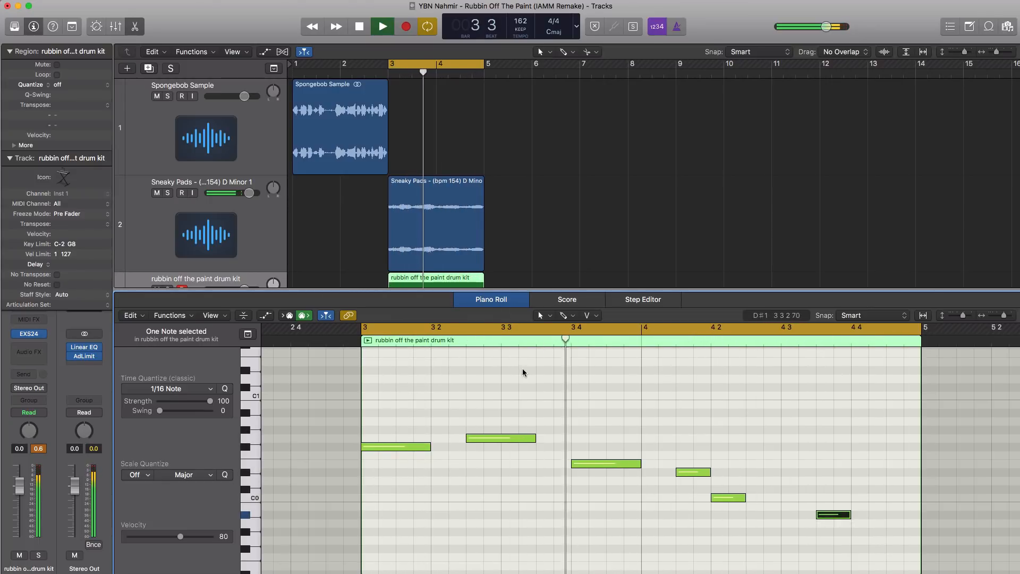
Duplicate the Sneaky Pads region at bar 5 and extend the cycle range to bar 7.
key(space)
scroll(476, 226, down, 2)
drag(448, 182, 548, 197)
drag(482, 66, 580, 67)
Extend the drum kit region so that it ends at bar 7.
scroll(526, 196, down, 2)
click(478, 222)
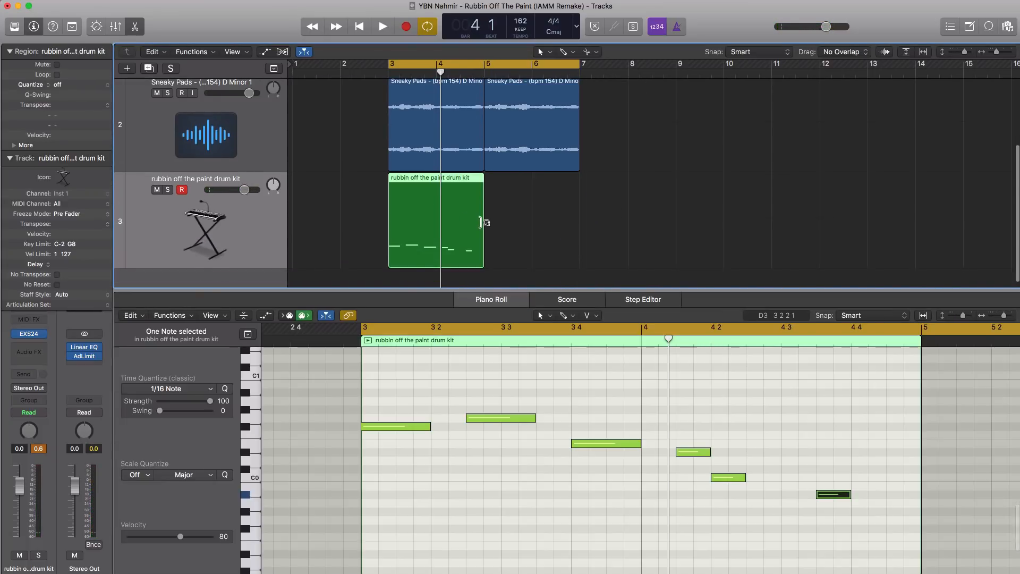
drag(484, 222, 579, 229)
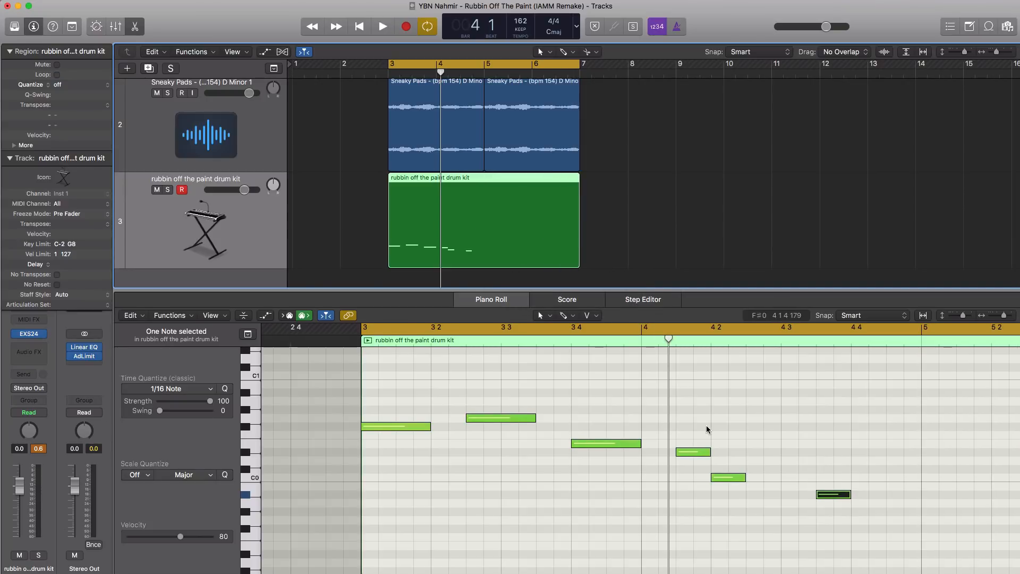
Add an eighth-length F#0 note at the start of bar 5 and a G0 note on 5 2 3.
scroll(707, 430, right, 10)
click(392, 427)
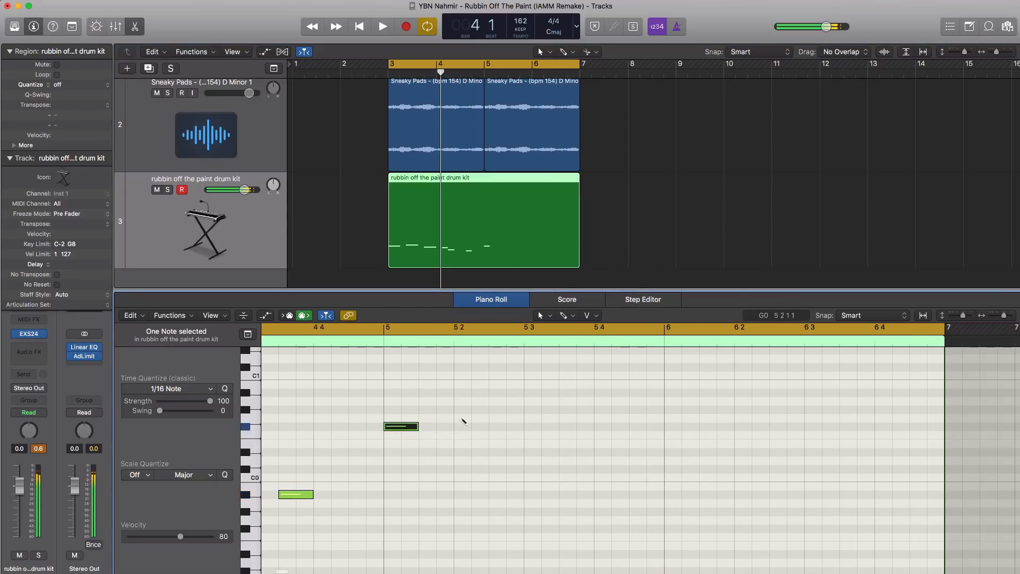
click(489, 419)
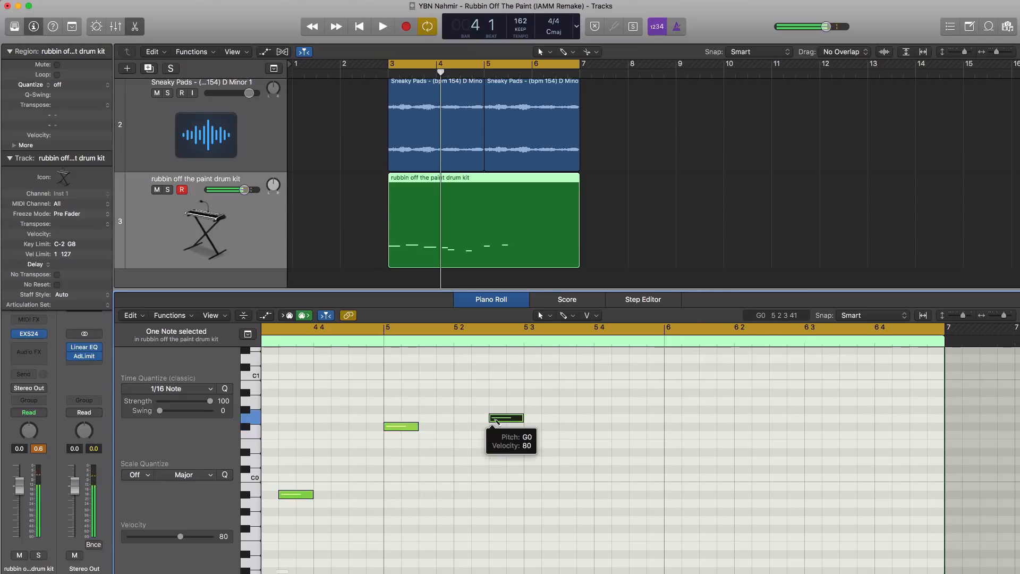
key(space)
key(space)
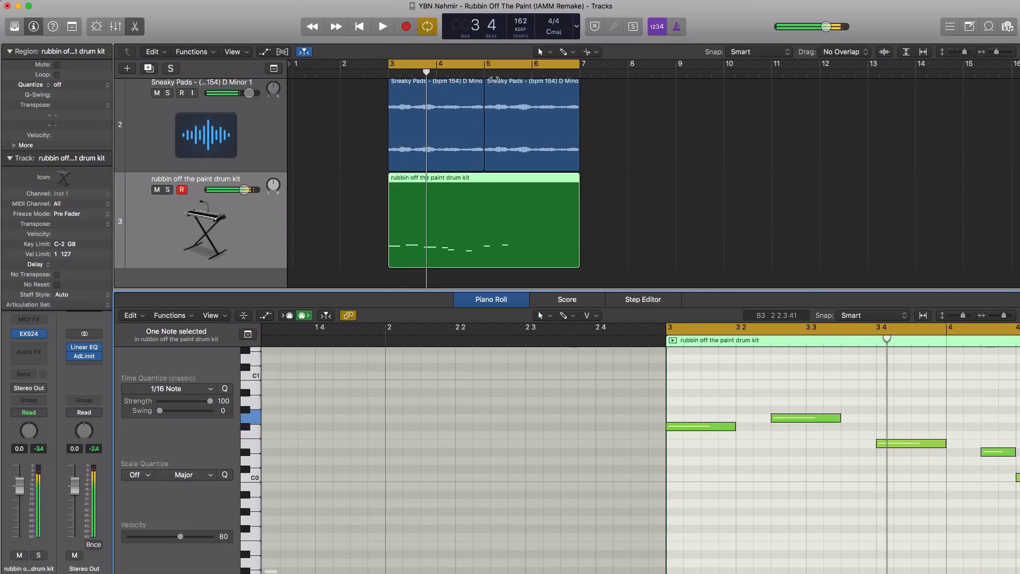
Set the cycle range to bars 5 to 7 and play that section.
click(496, 66)
drag(490, 68, 589, 73)
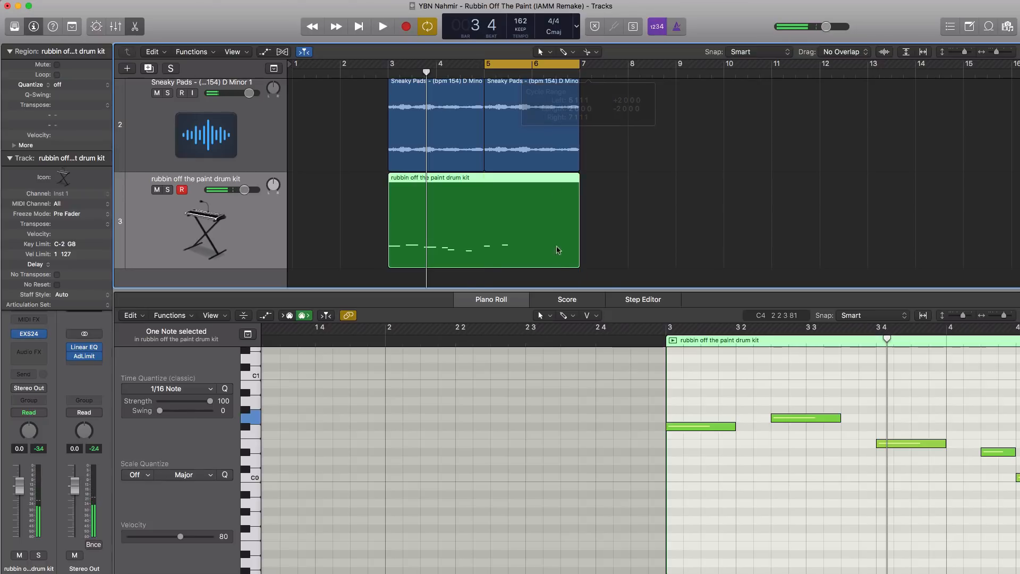
key(space)
key(space)
key(space)
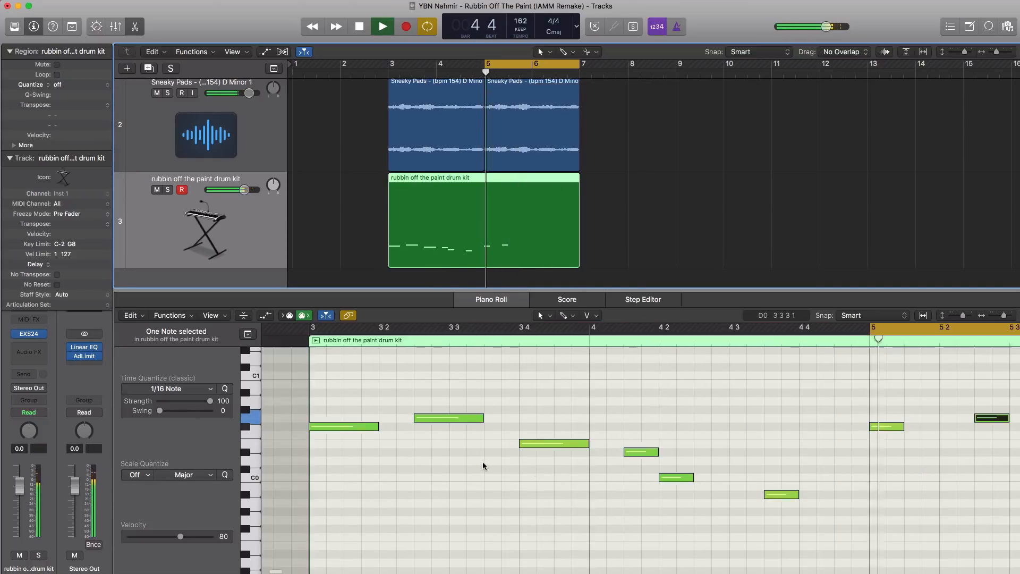
key(space)
Add eighth-length E0 notes on beat 4 of bar 5 and on 6 1 3, and play the section.
click(578, 443)
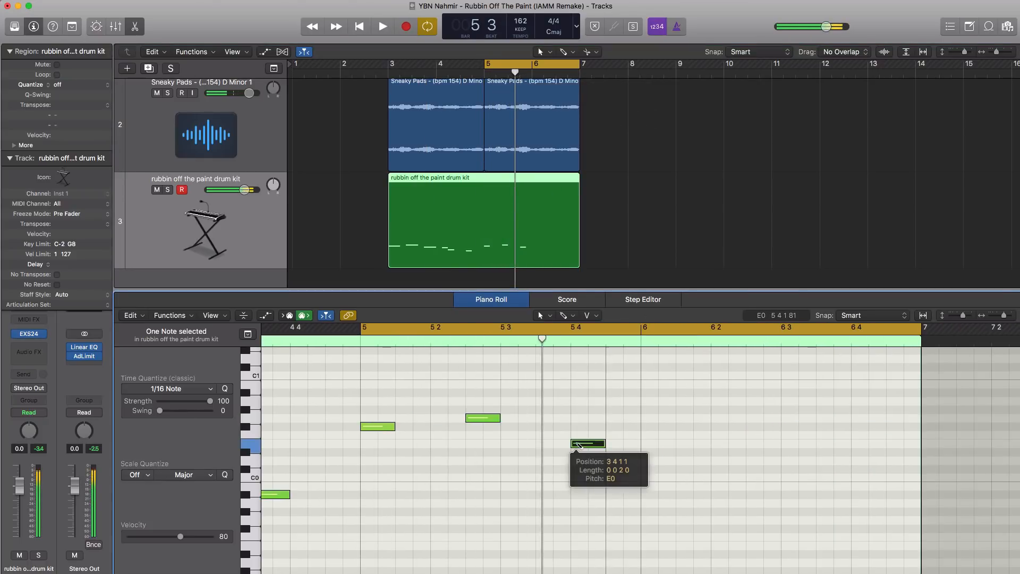
click(683, 443)
key(space)
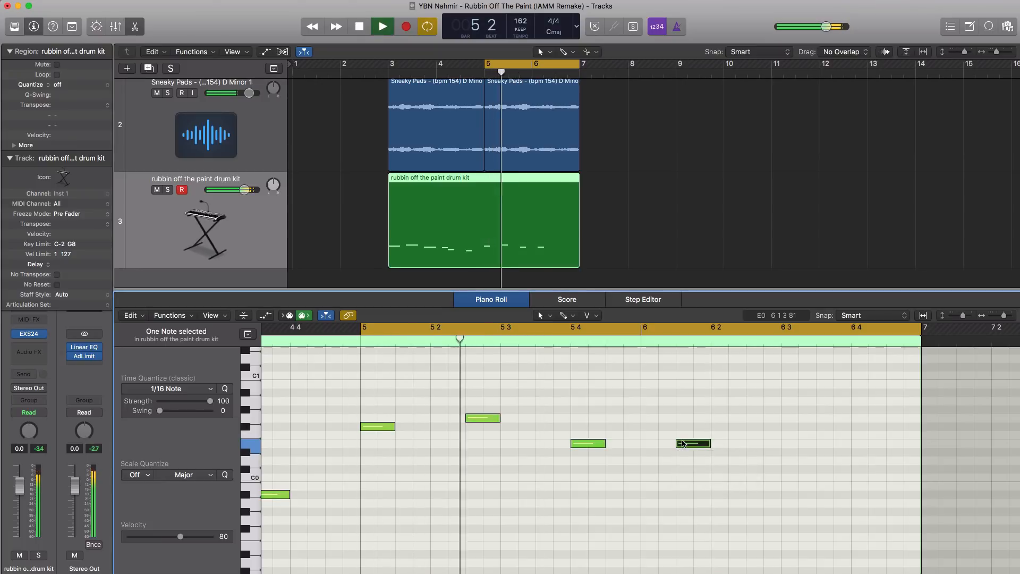
Add eighth-length C0 notes on 6 2 1 and 6 3 3 and a D#0 note on 6 4 3.
key(space)
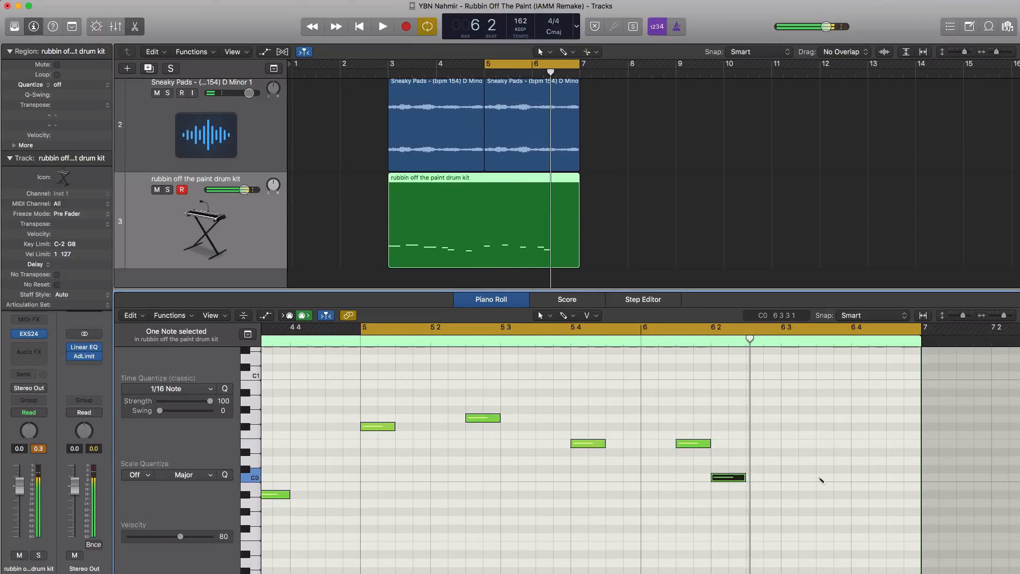
click(817, 478)
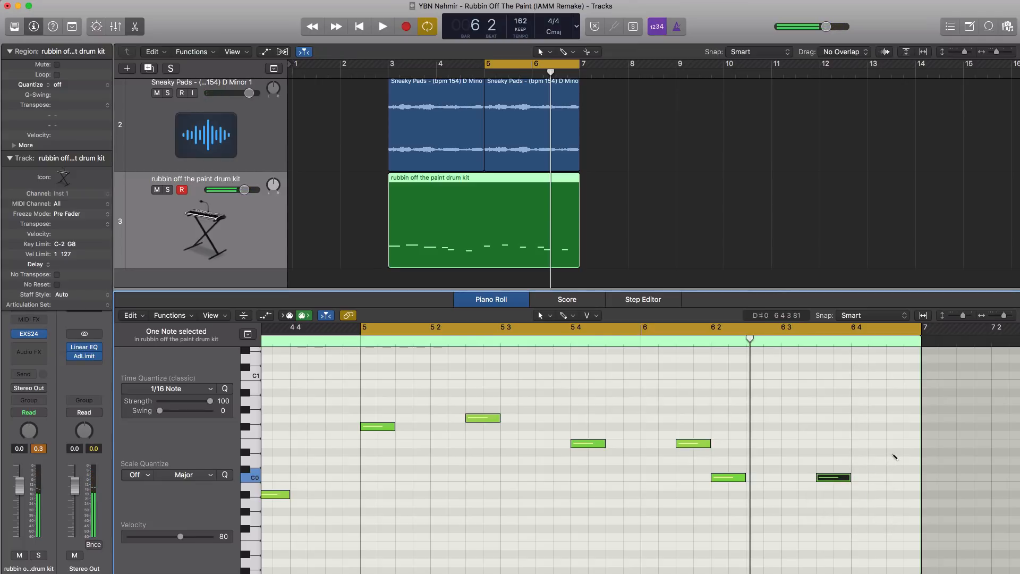
key(space)
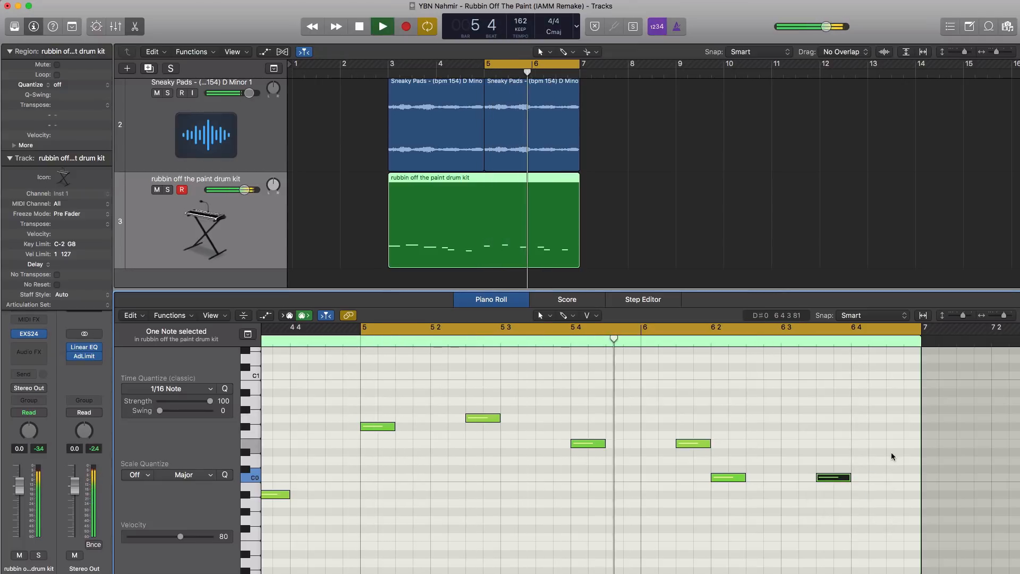
click(892, 453)
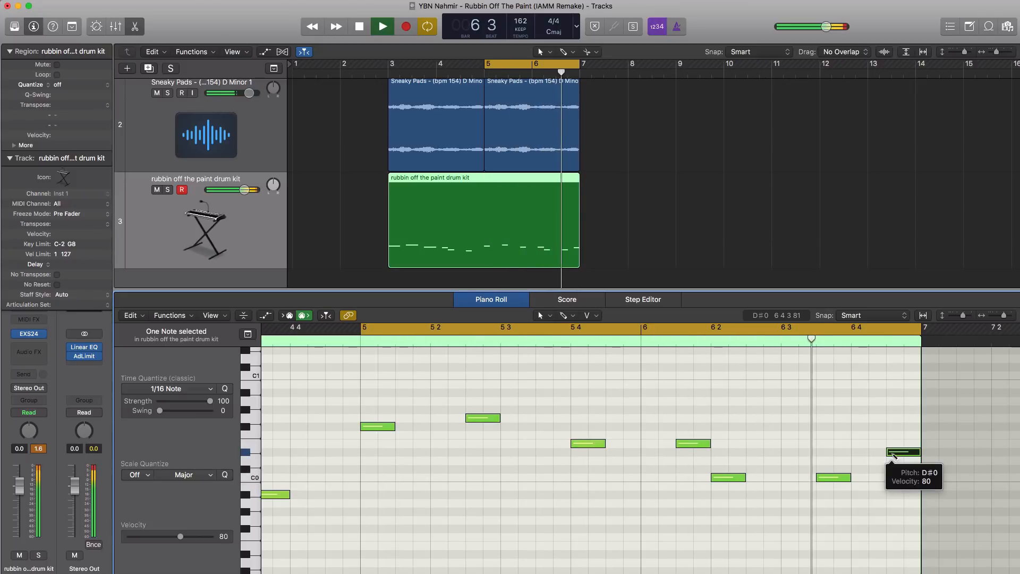
key(space)
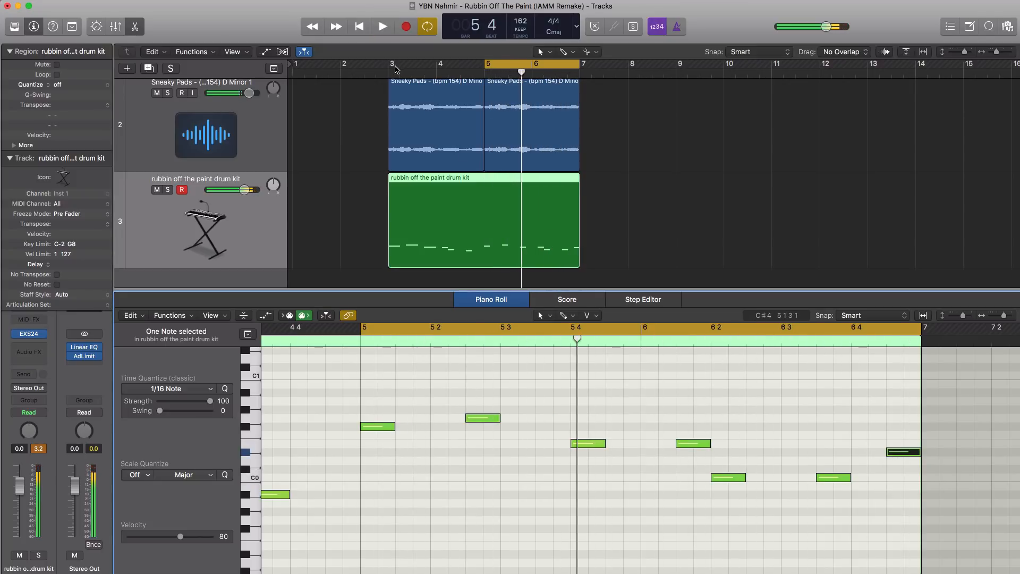
Set the cycle range to bars 3 to 7 and lower the drum kit track's volume to -0.9 dB during playback.
drag(394, 71, 580, 72)
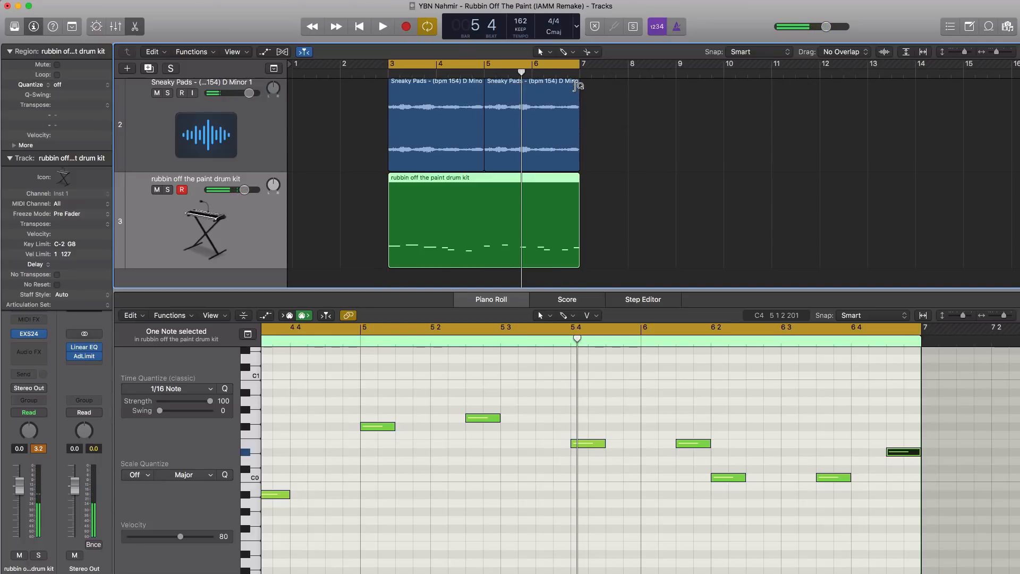
key(space)
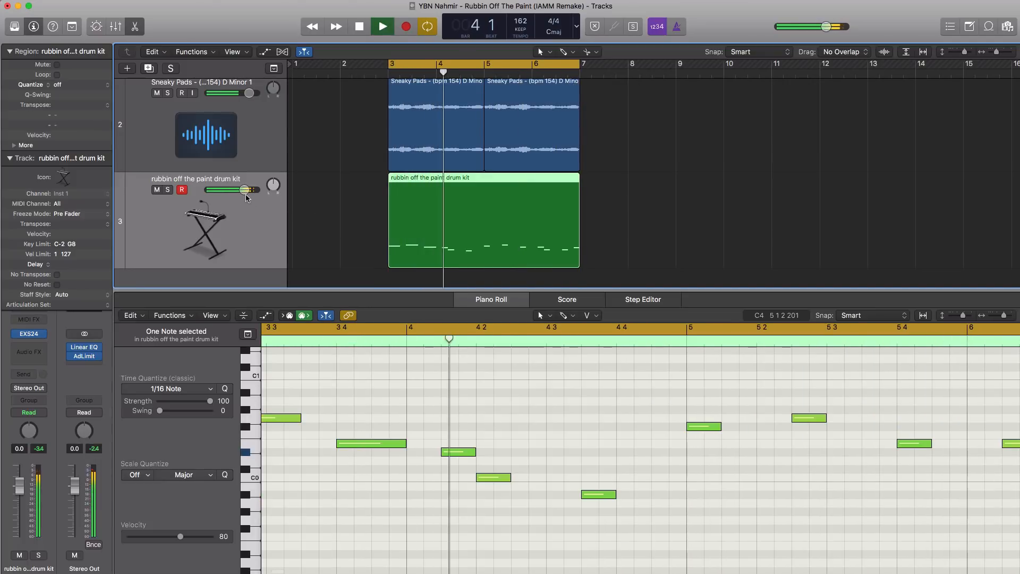
drag(244, 189, 242, 190)
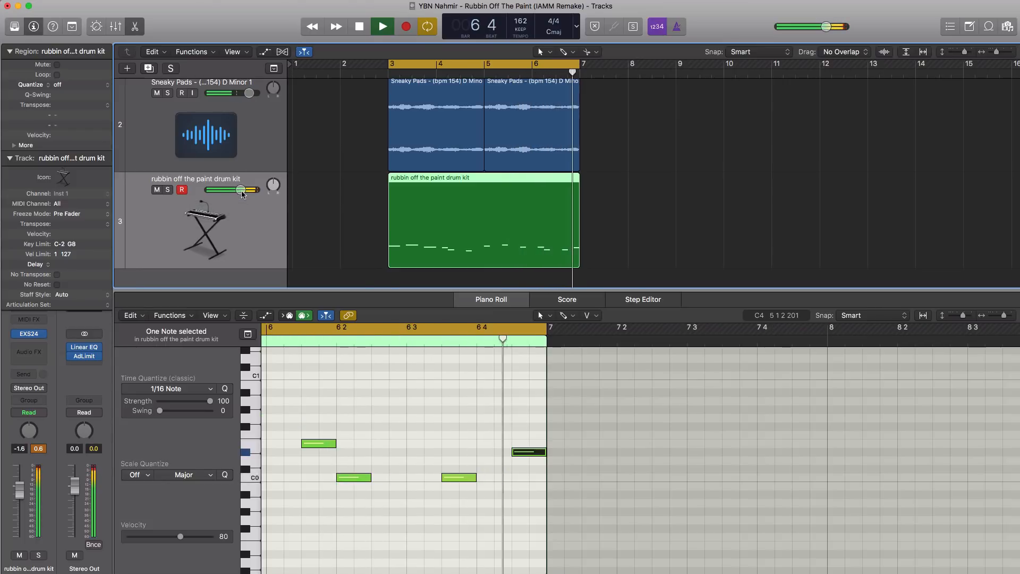
Create an empty MIDI region from bar 3 to bar 7 on a duplicate of the drum kit track and open it in the Piano Roll.
click(149, 68)
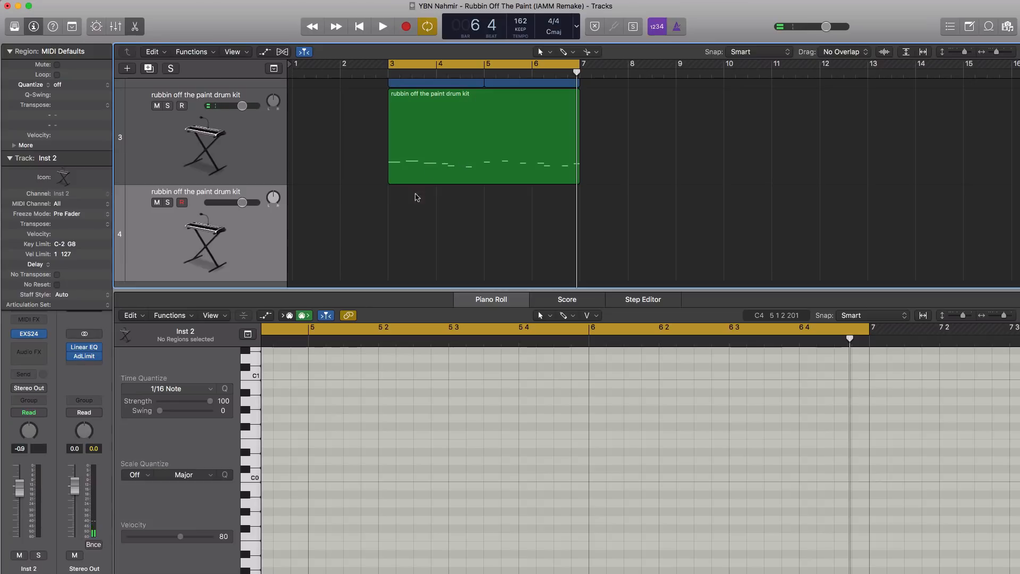
click(404, 230)
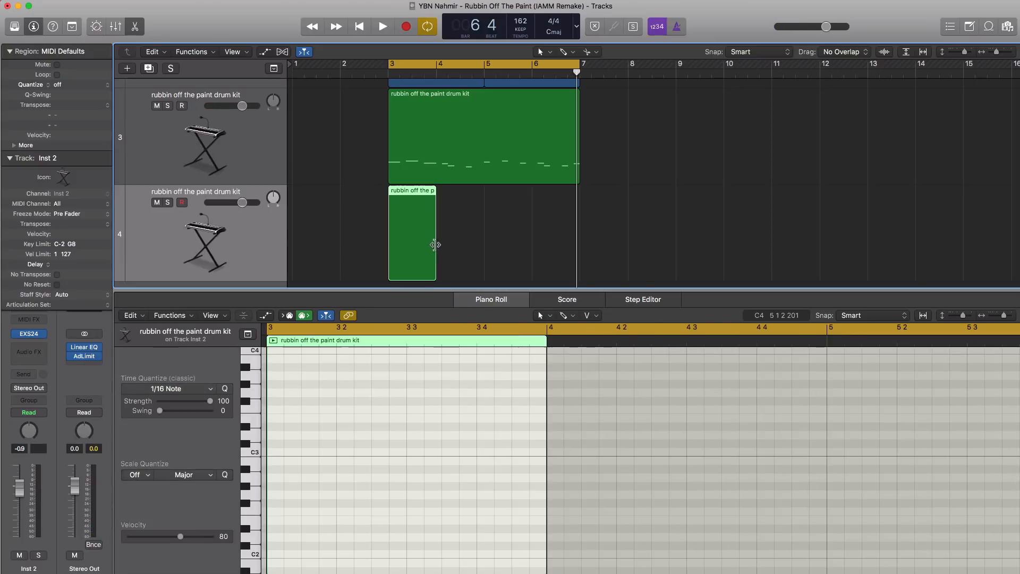
drag(436, 242, 581, 240)
key(e)
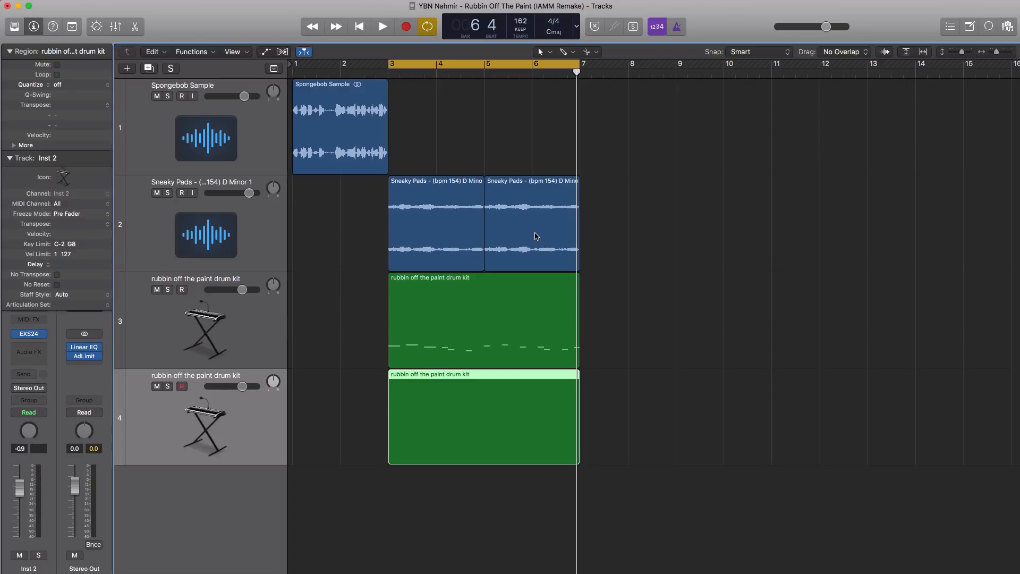
click(537, 237)
click(498, 414)
key(e)
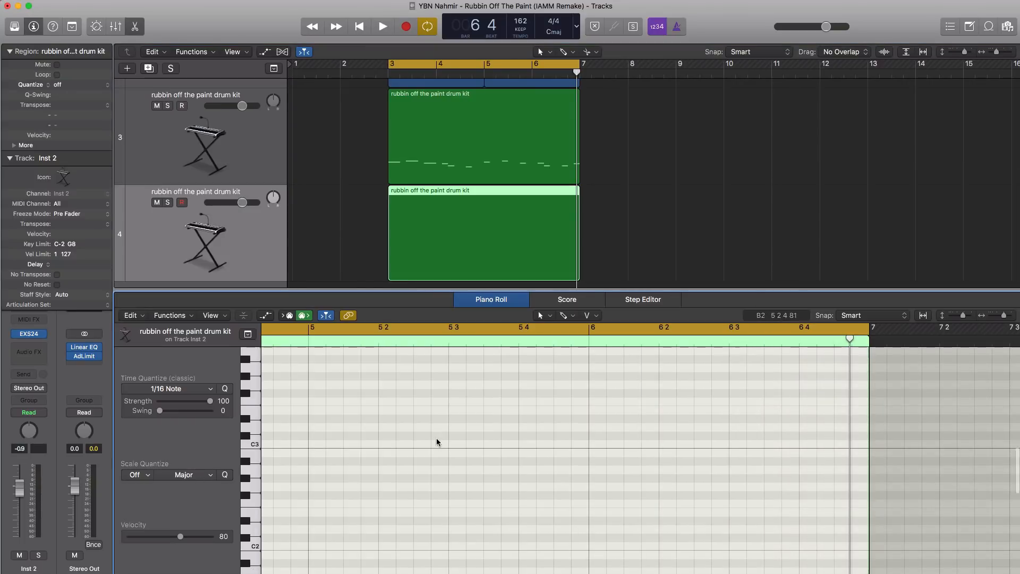
Add eighth-length C#1 notes on beat 3 of bars 3, 4, 5 and 6.
scroll(435, 438, down, 5)
scroll(435, 438, left, 5)
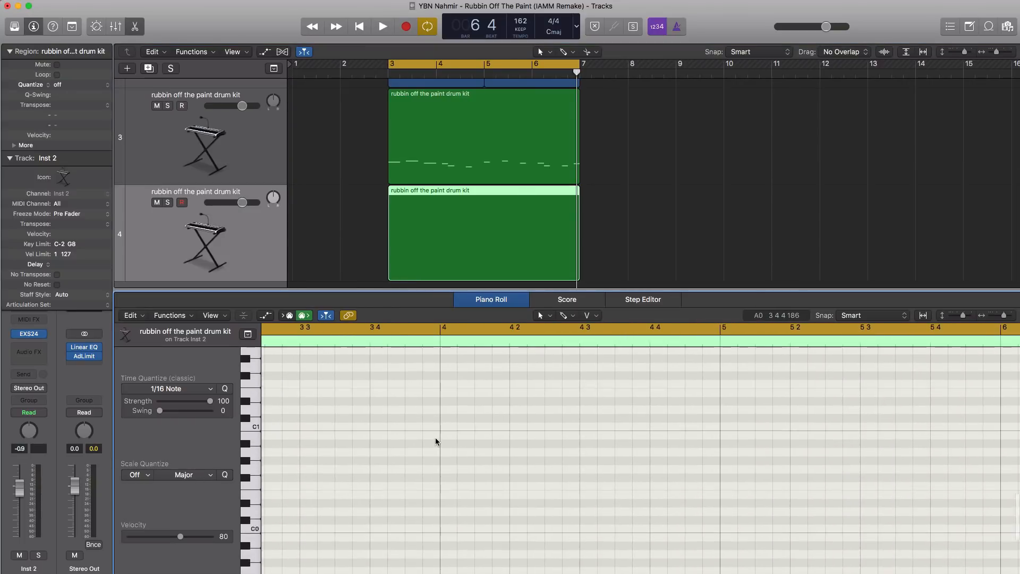
scroll(436, 438, left, 3)
scroll(436, 438, down, 1)
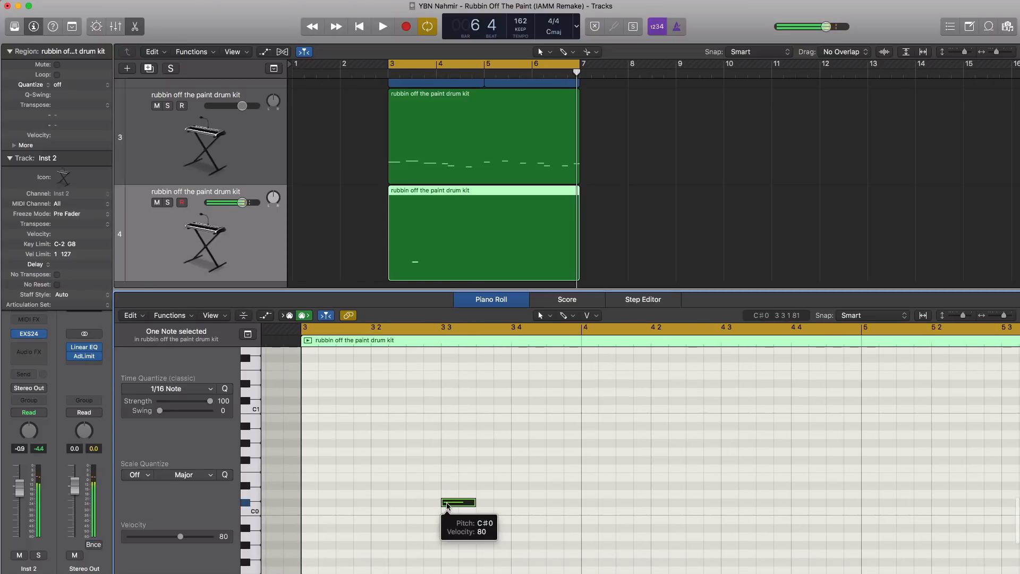
click(731, 405)
scroll(728, 404, right, 3)
click(731, 404)
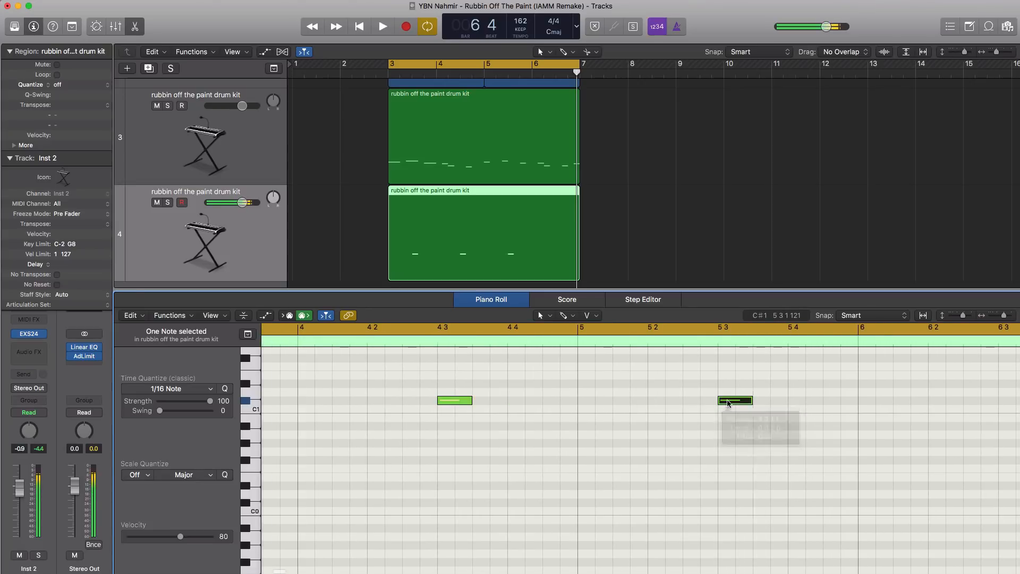
scroll(730, 405, right, 3)
click(730, 404)
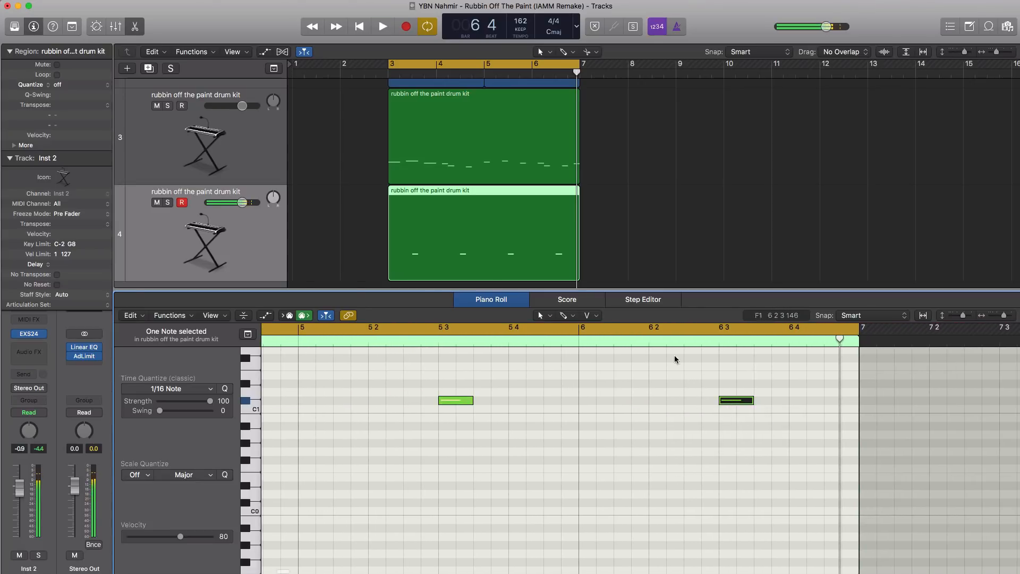
Lower the clap track's volume to -1.2 dB during playback and close the Piano Roll.
key(space)
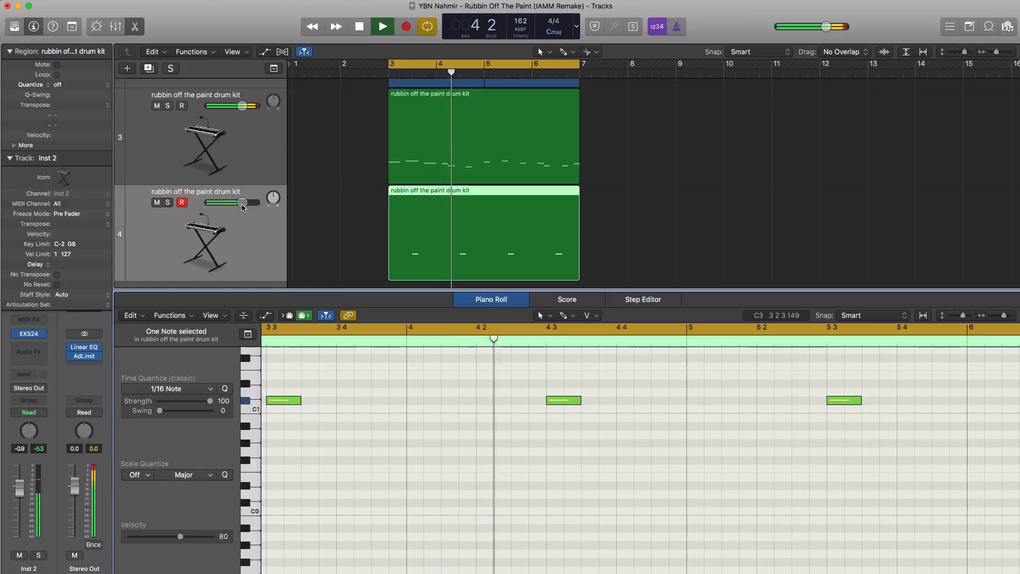
drag(240, 206, 240, 207)
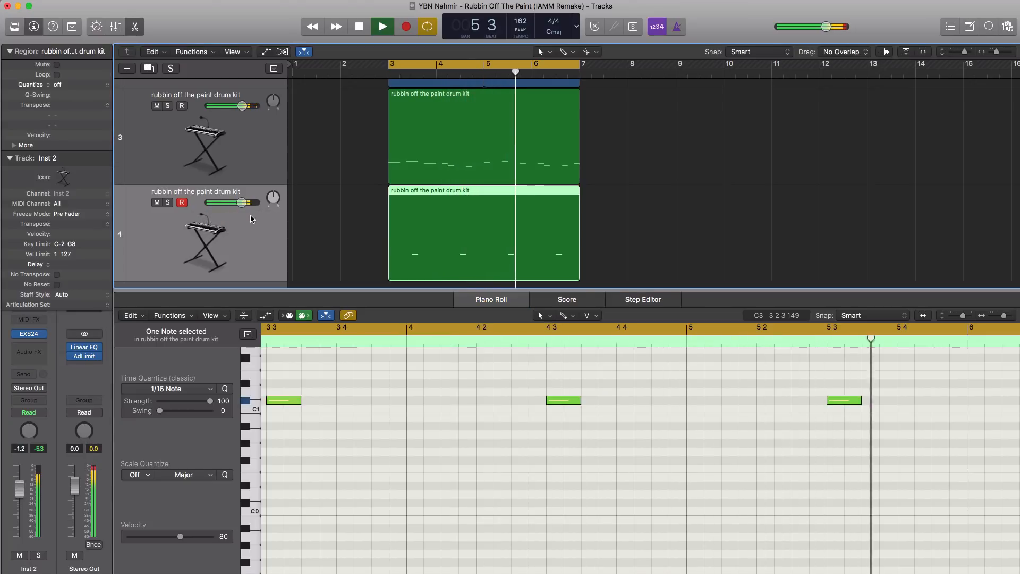
key(x)
key(x)
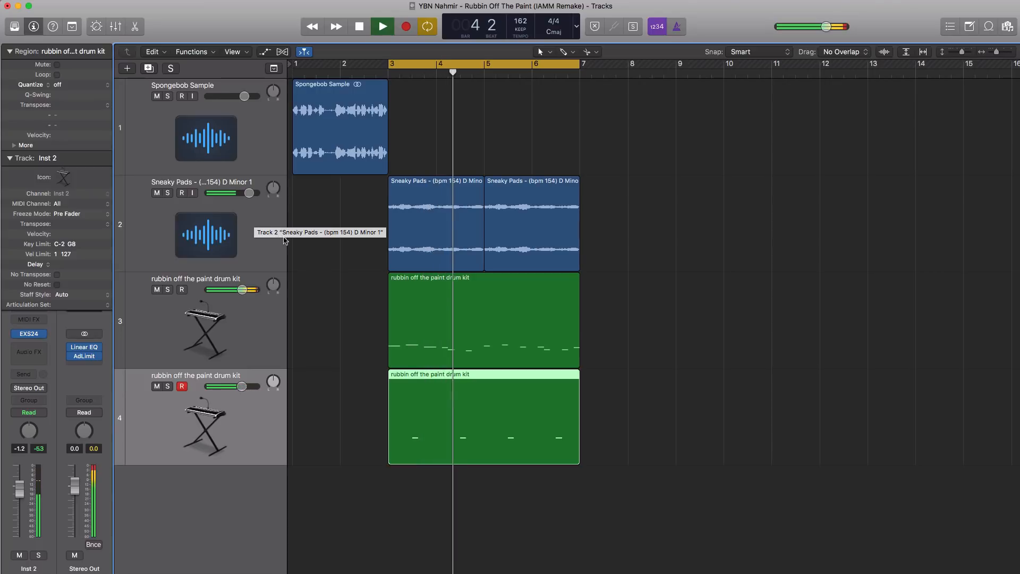
key(space)
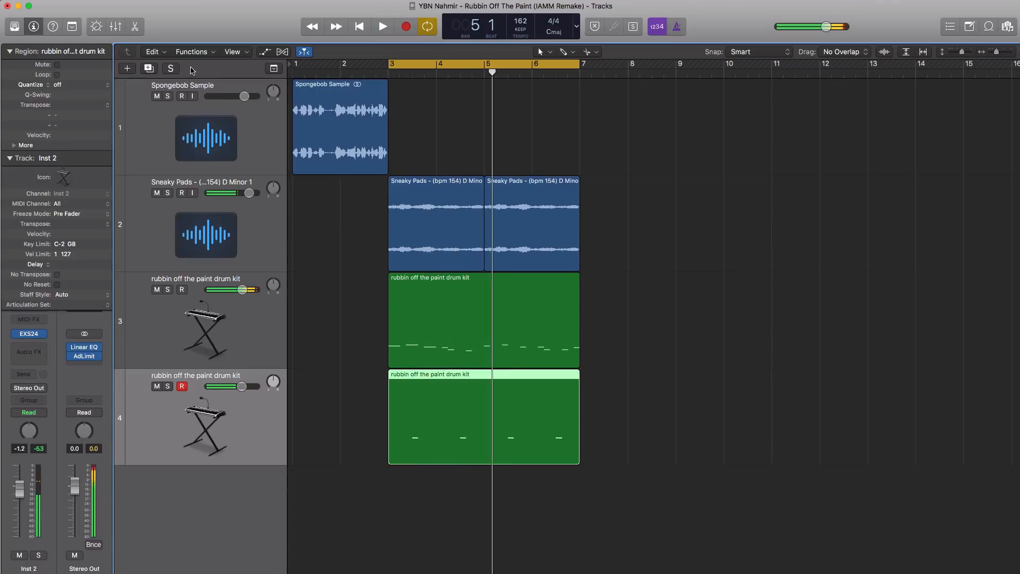
Add another duplicate drum kit track with an empty MIDI region from bar 3 to bar 7 and open it in the Piano Roll.
click(149, 69)
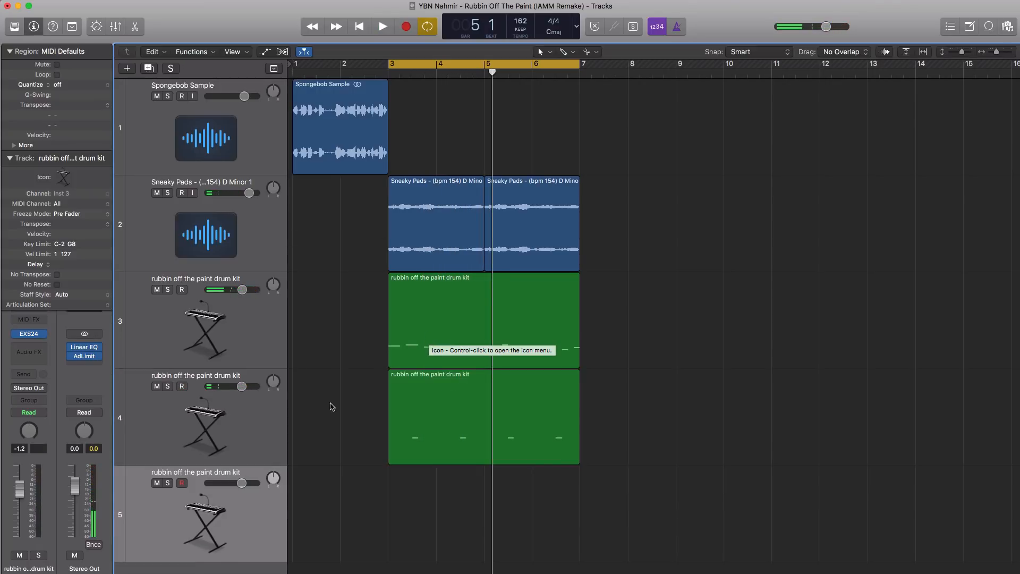
click(397, 505)
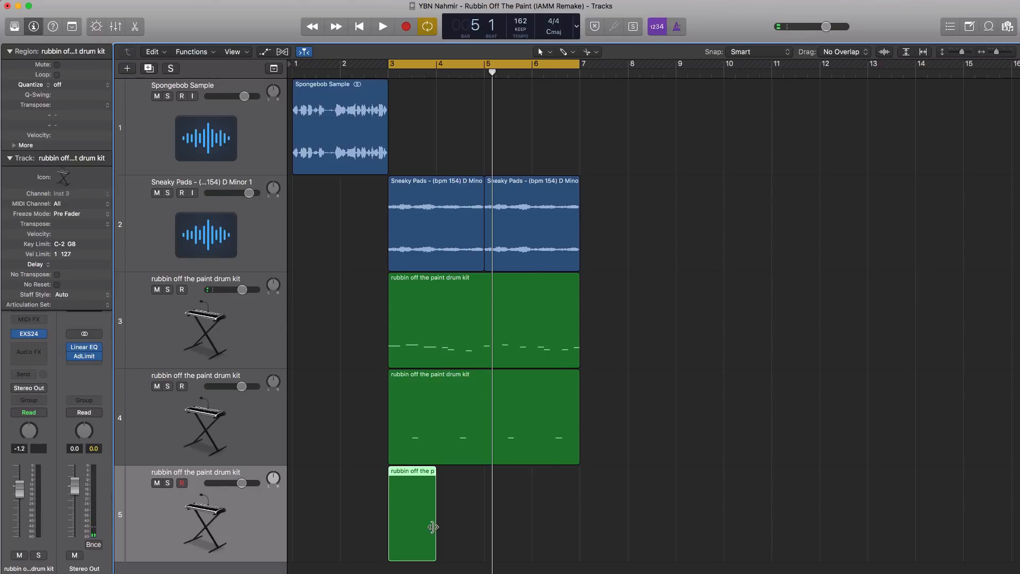
drag(433, 527, 636, 529)
click(578, 485)
key(Delete)
click(540, 490)
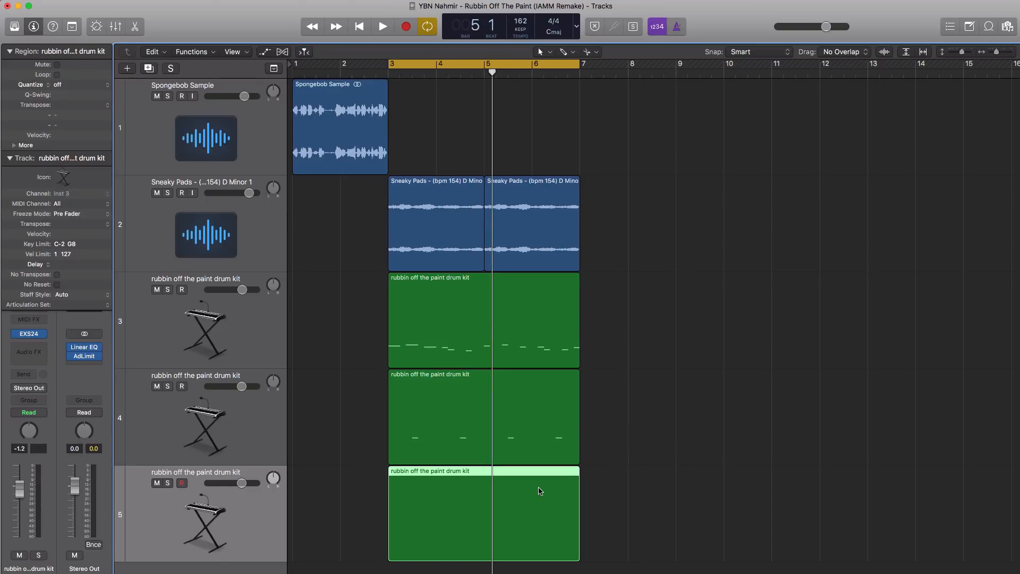
double_click(540, 489)
Assign the Brush Tool as the Piano Roll's secondary tool for painting notes at the start of the region.
scroll(376, 424, left, 8)
scroll(376, 423, down, 3)
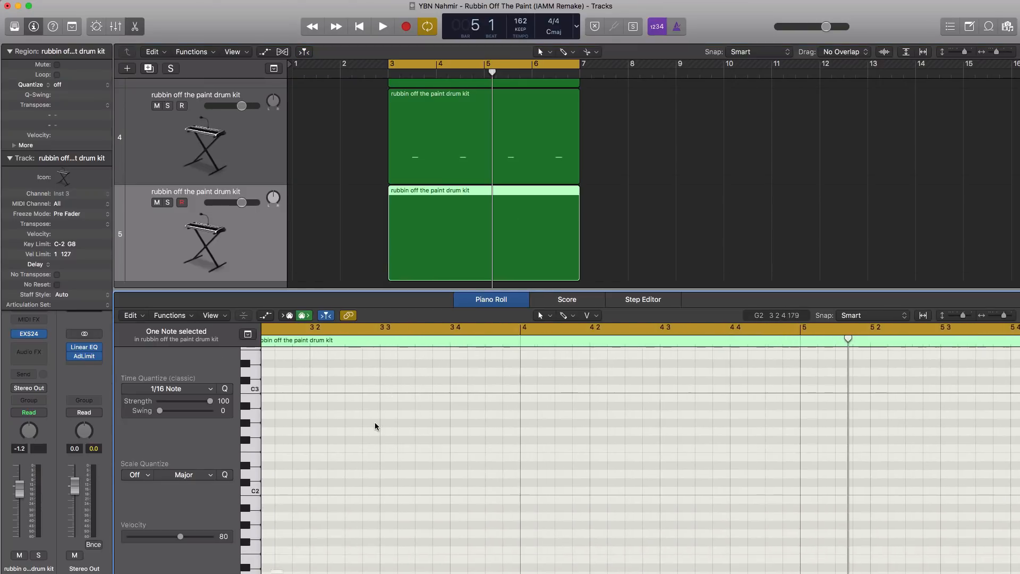
scroll(374, 425, down, 3)
scroll(374, 425, left, 1)
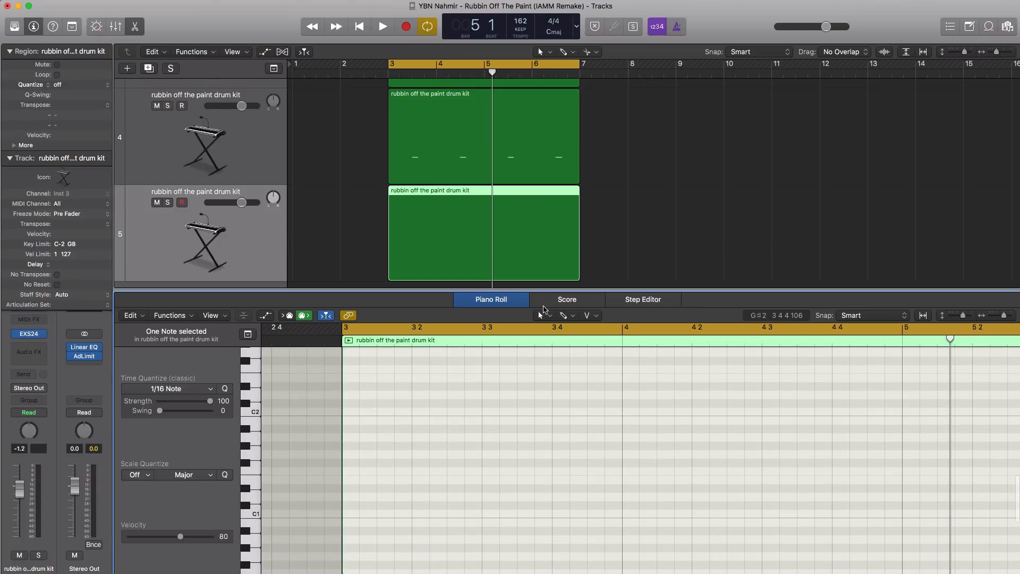
click(567, 315)
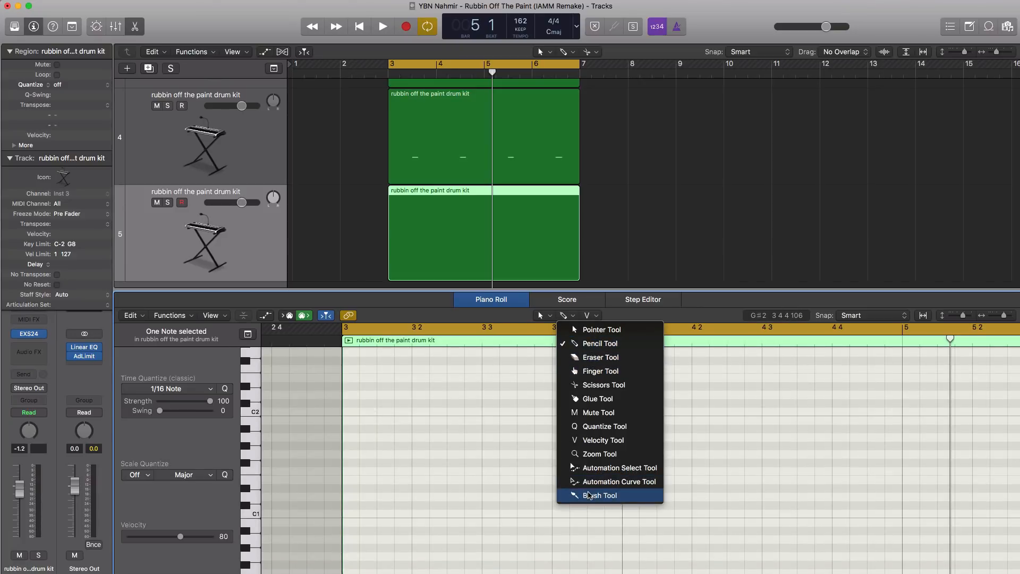
click(589, 496)
Try a run of sixteenth-length D#1 notes across bar 3, play it and delete the notes.
click(350, 488)
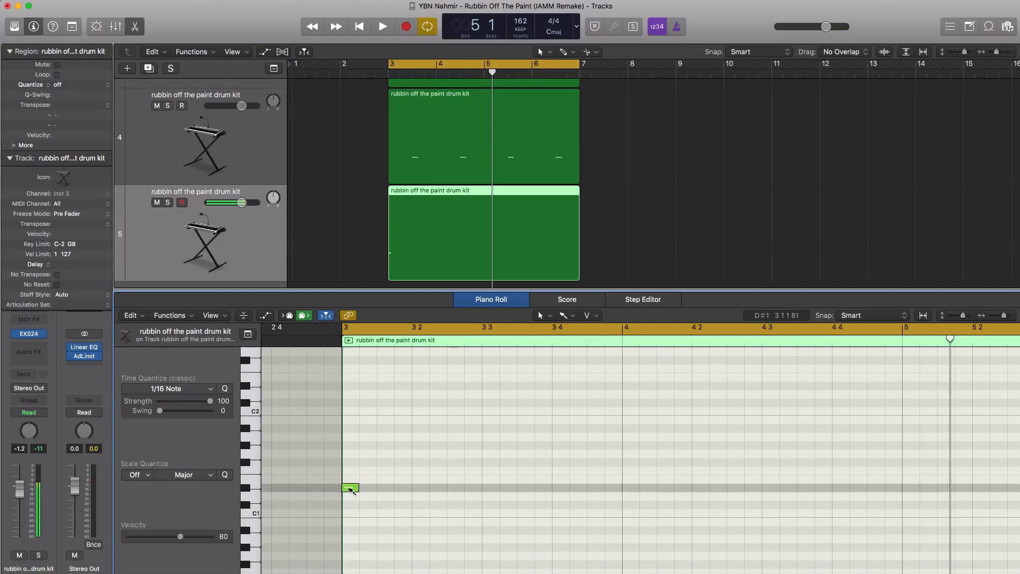
drag(349, 489, 416, 490)
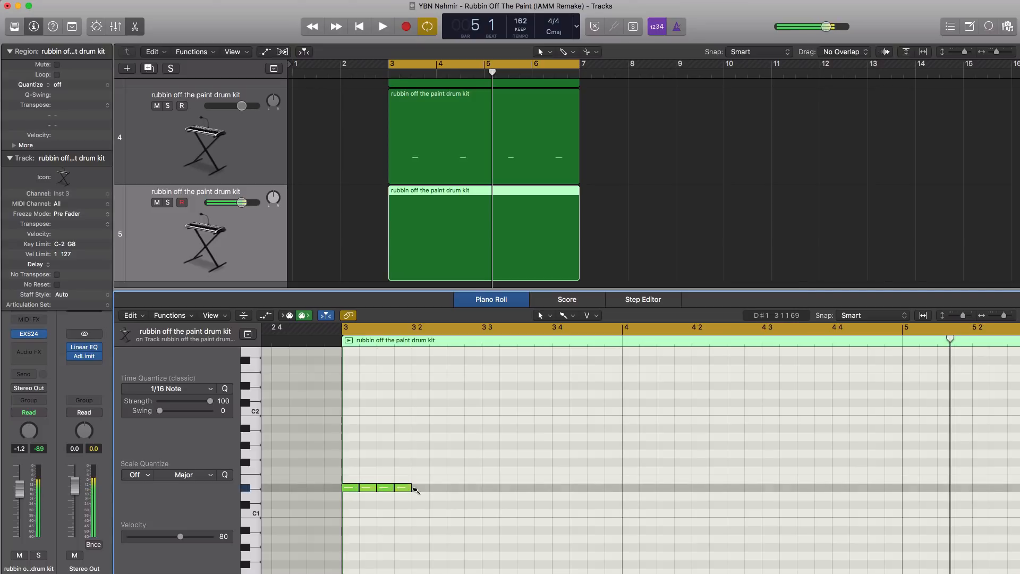
key(space)
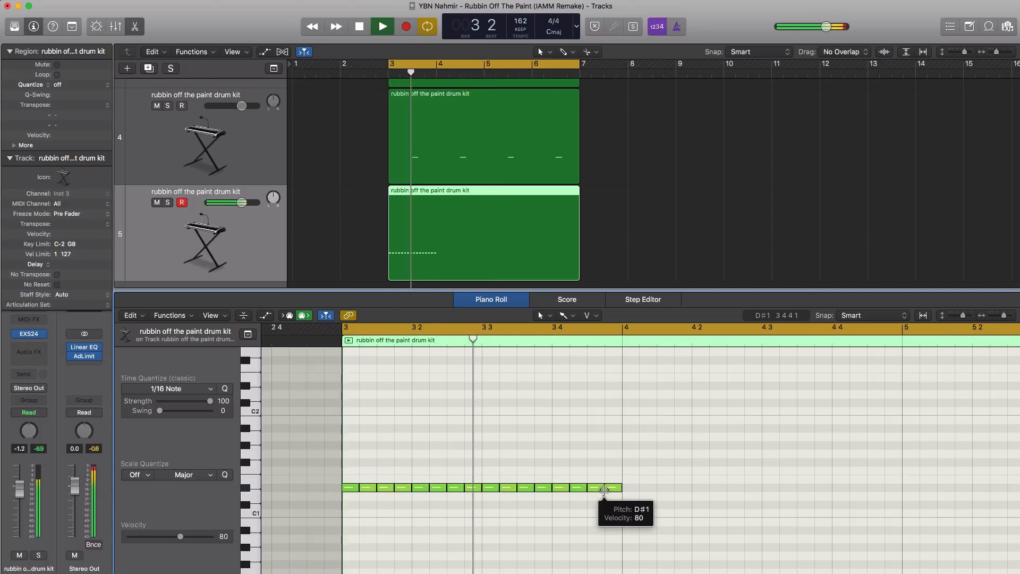
key(space)
key(Delete)
Set Time Quantize to 1/8 Note, paint eighth-length D#1 notes across all of bar 3 and play them.
click(176, 389)
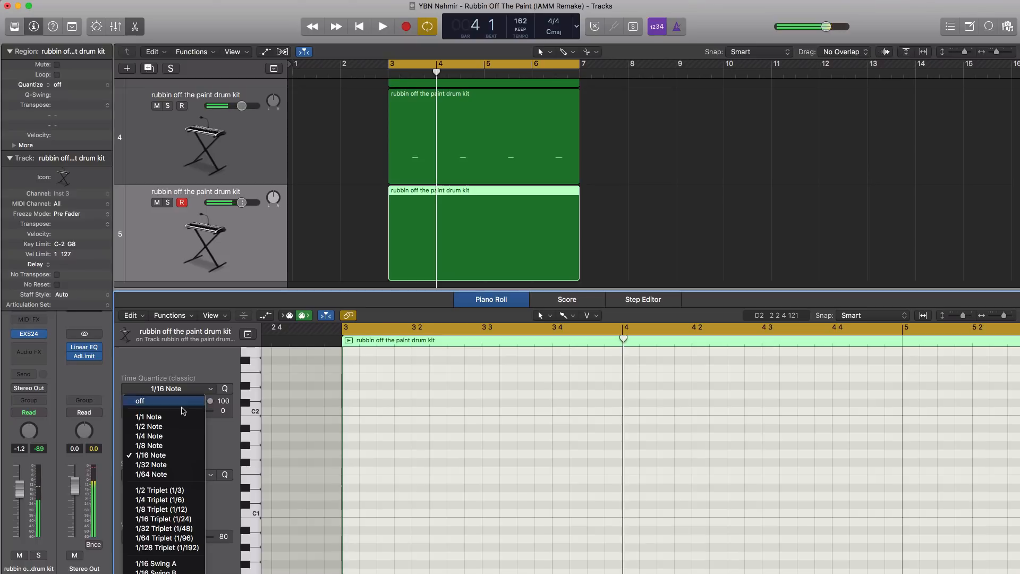
click(149, 445)
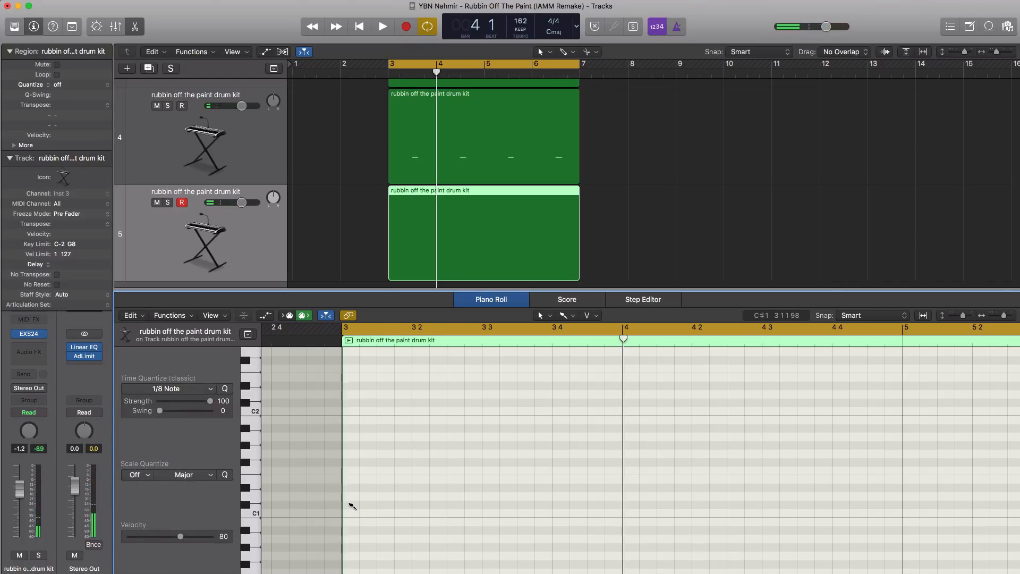
click(352, 505)
key(super+z)
drag(346, 487, 395, 489)
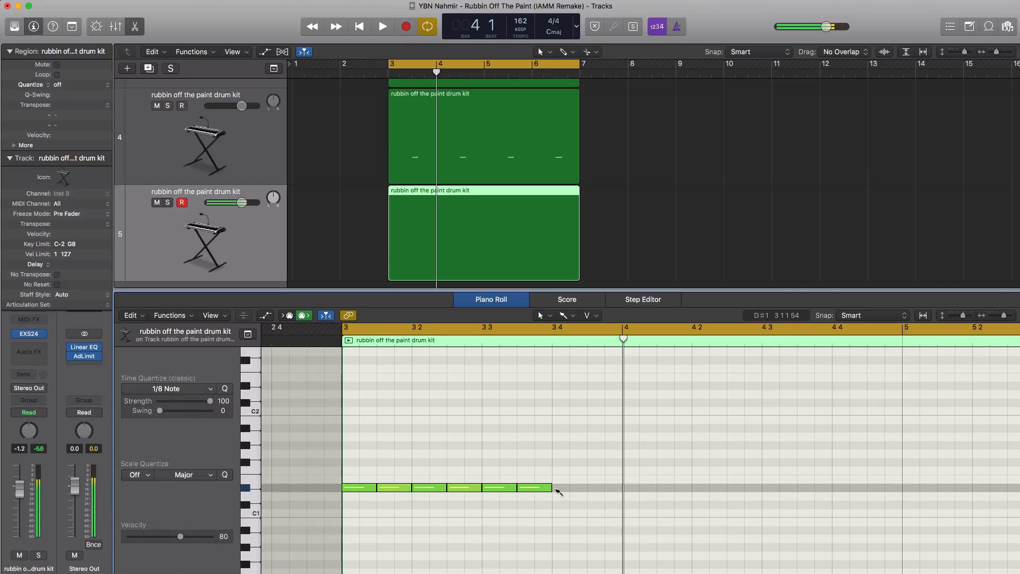
key(space)
key(super+Left)
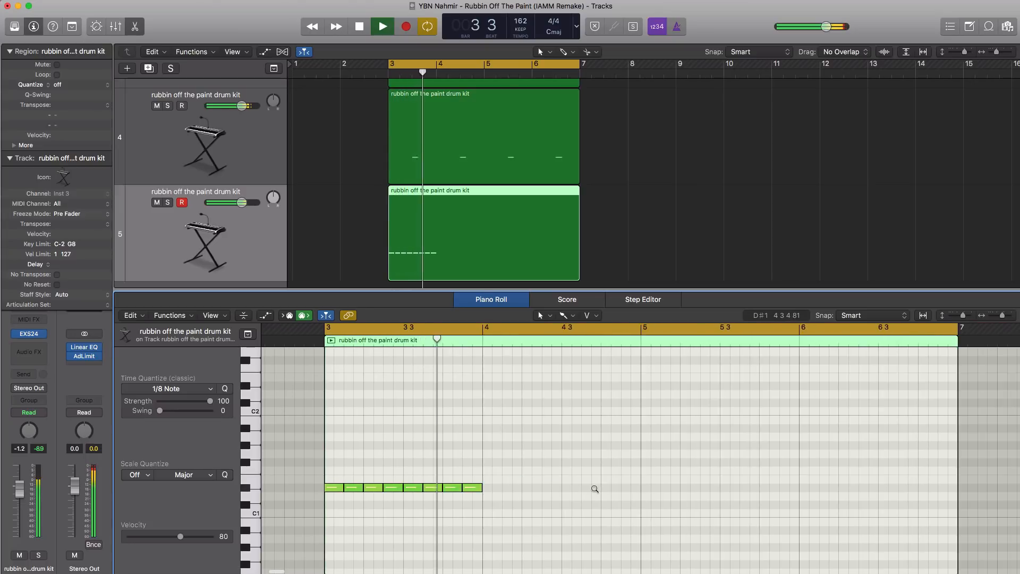
key(space)
Repeat the eight D#1 notes of bar 3 three times to fill the region up to bar 7.
drag(528, 498, 341, 468)
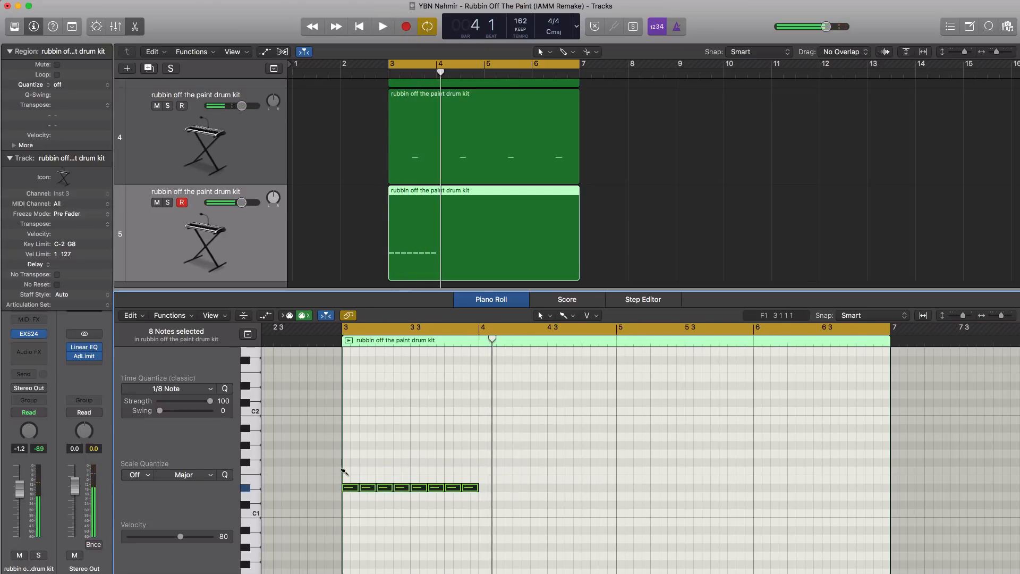
key(super+r)
text(3)
key(Return)
Lower the hi-hat track's volume to -7.8 dB during playback.
key(space)
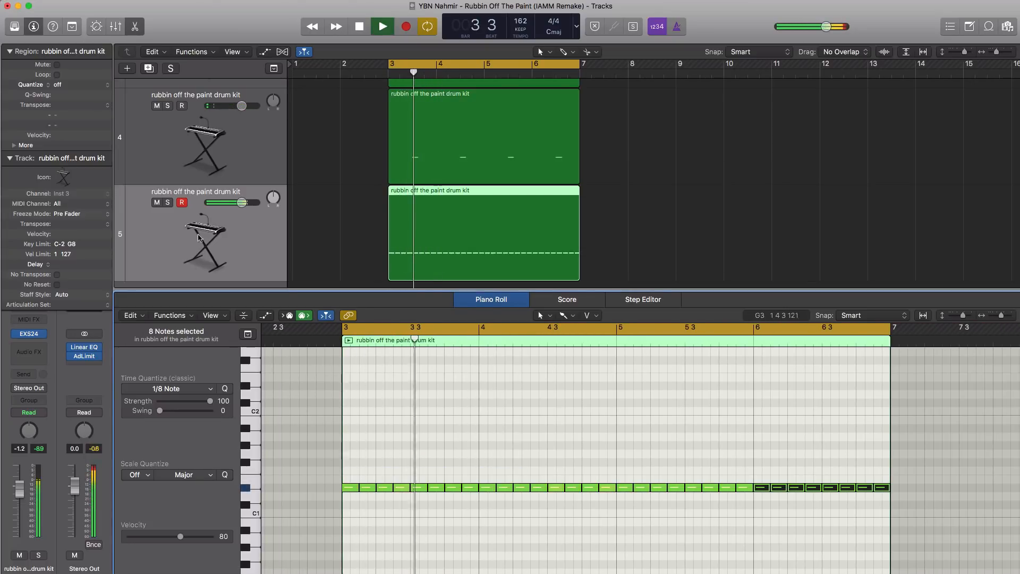
drag(242, 203, 231, 204)
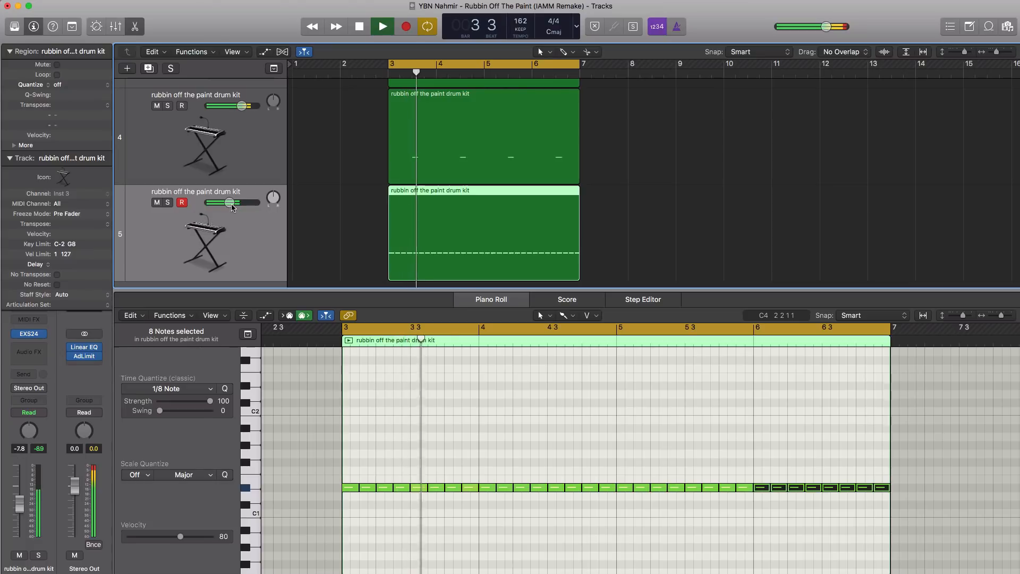
scroll(198, 212, up, 1)
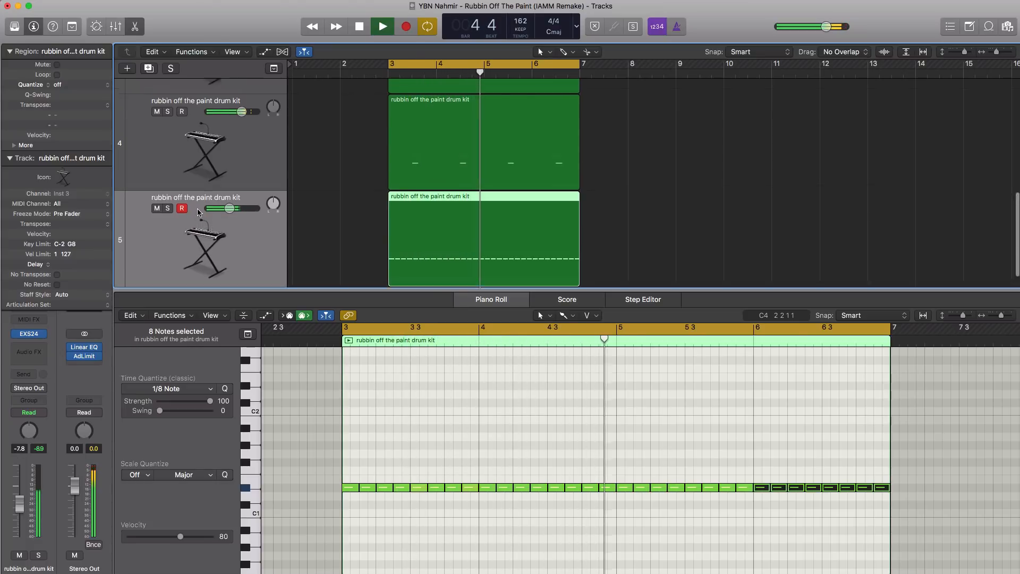
Solo and select the 808 track and open its EXS24 sampler.
scroll(197, 212, up, 5)
click(167, 148)
click(182, 179)
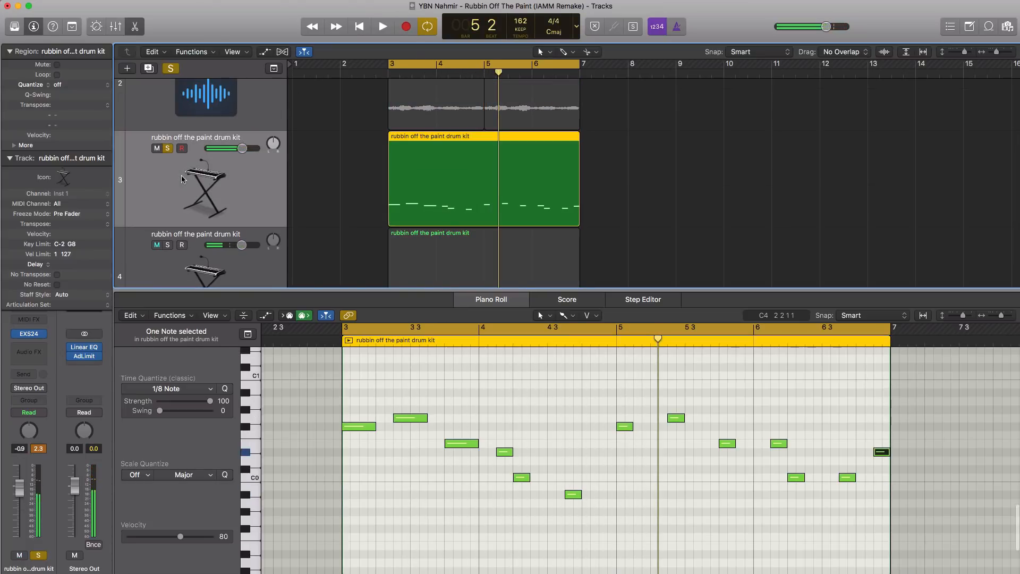
click(29, 336)
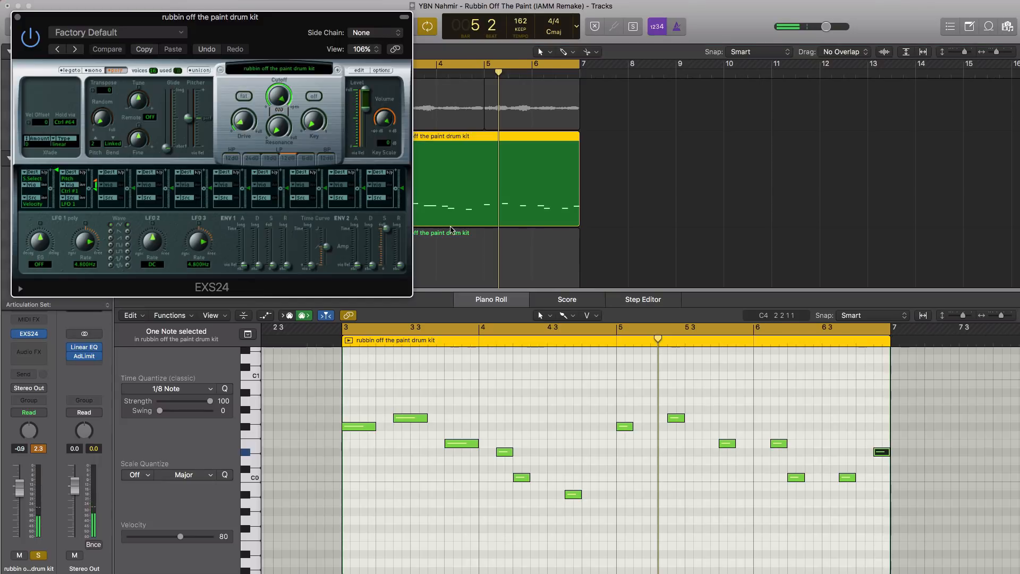
Try turning off 1Shot for the Jugg 808.wav zone in the Instrument Editor, save the instrument and play the 808 line.
click(360, 71)
double_click(789, 52)
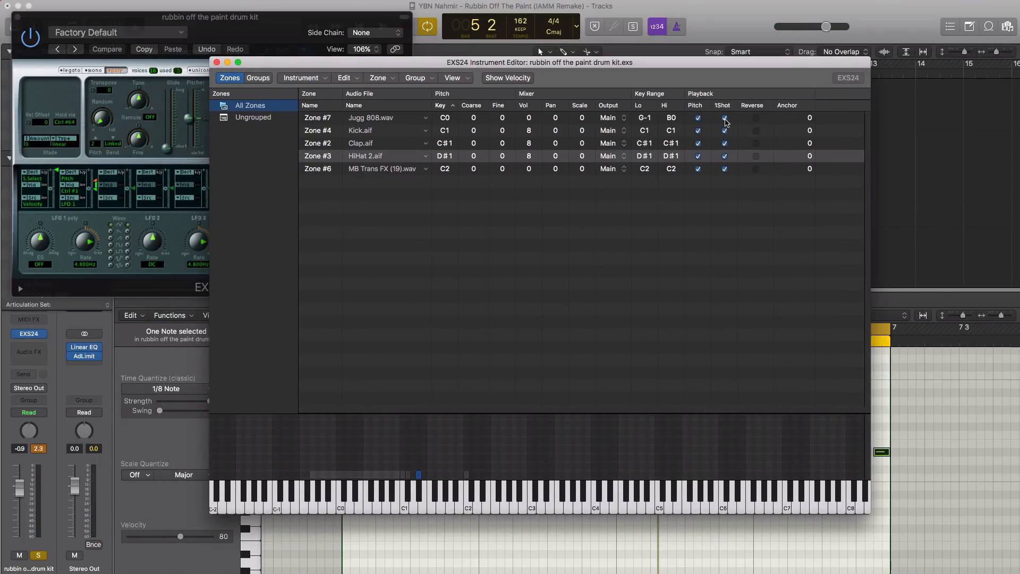
click(726, 119)
click(217, 62)
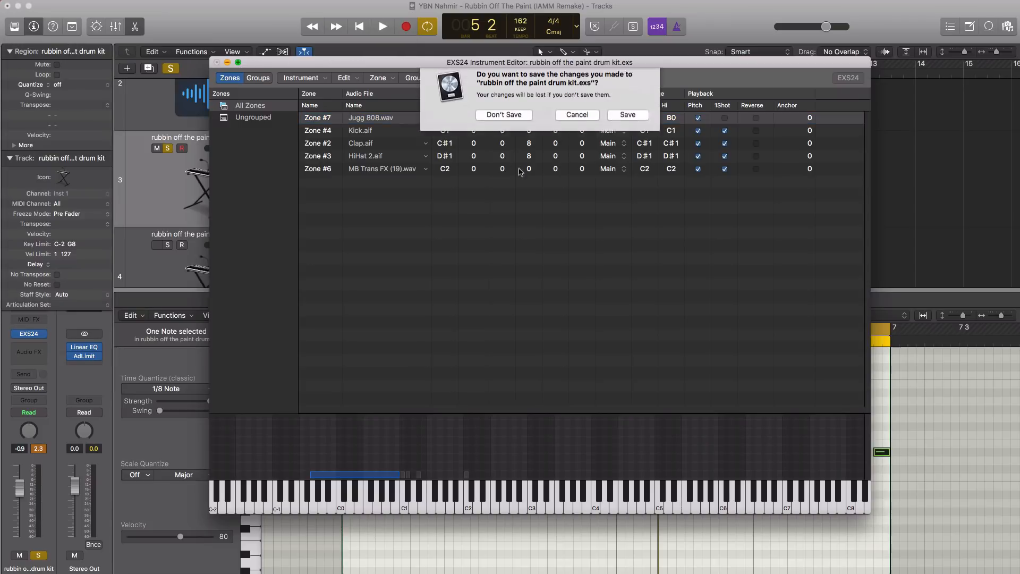
key(Return)
key(space)
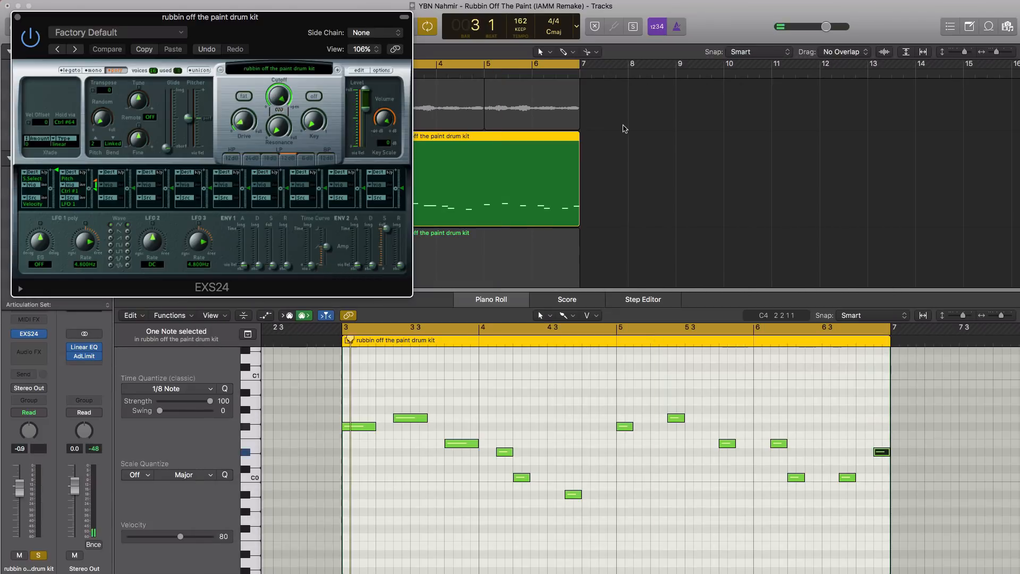
Turn 1Shot back on for the Jugg 808.wav zone and save the instrument.
click(359, 70)
drag(921, 65, 433, 63)
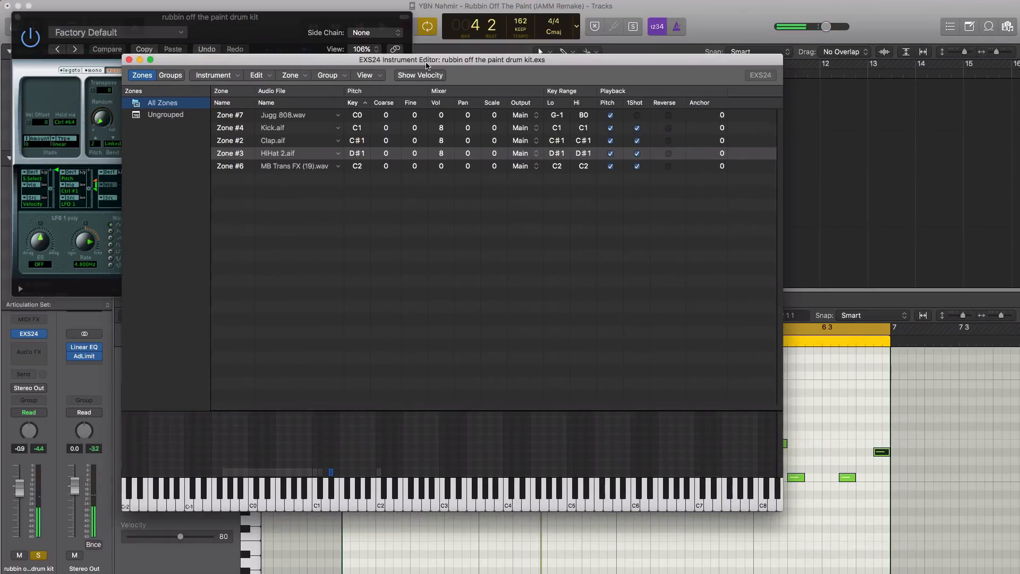
click(643, 115)
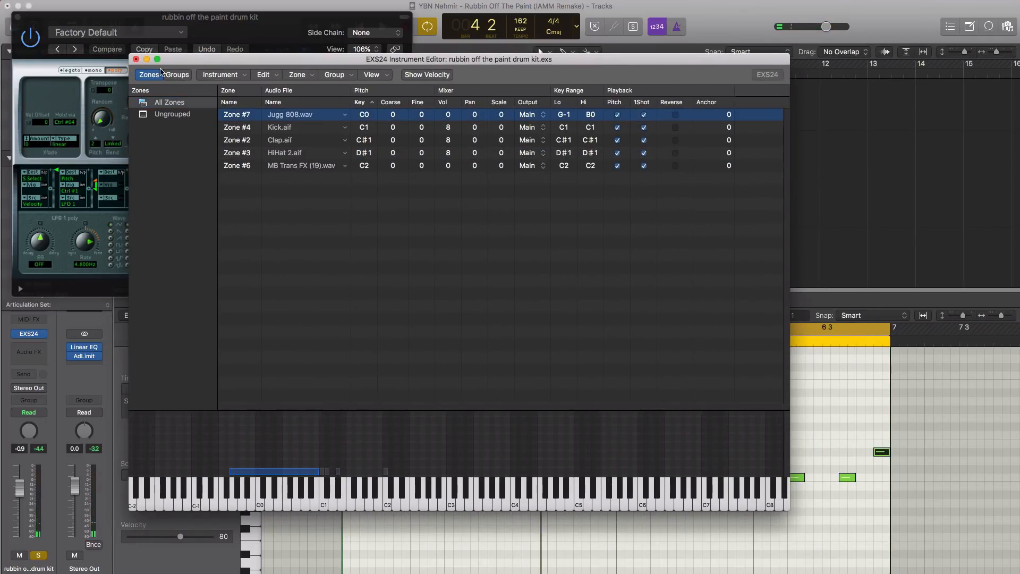
click(136, 59)
click(547, 118)
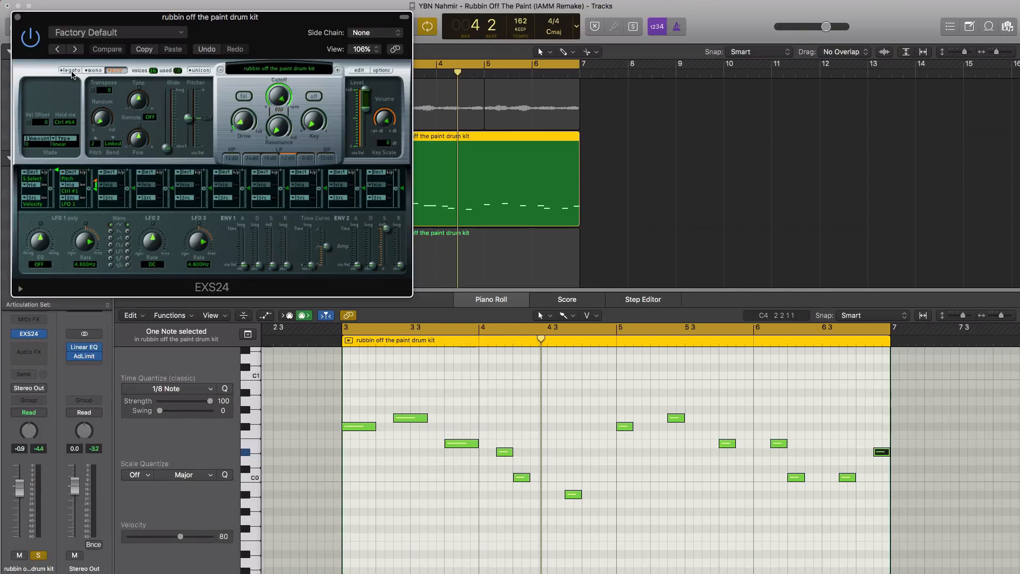
Set the EXS24's voice mode to mono, play the 808 line and close the sampler window.
key(space)
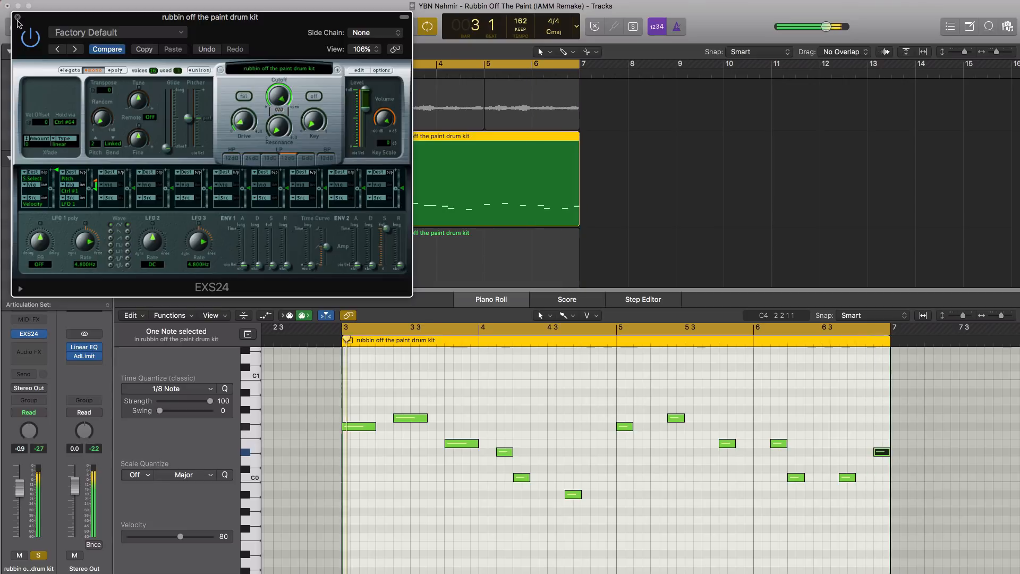
click(17, 17)
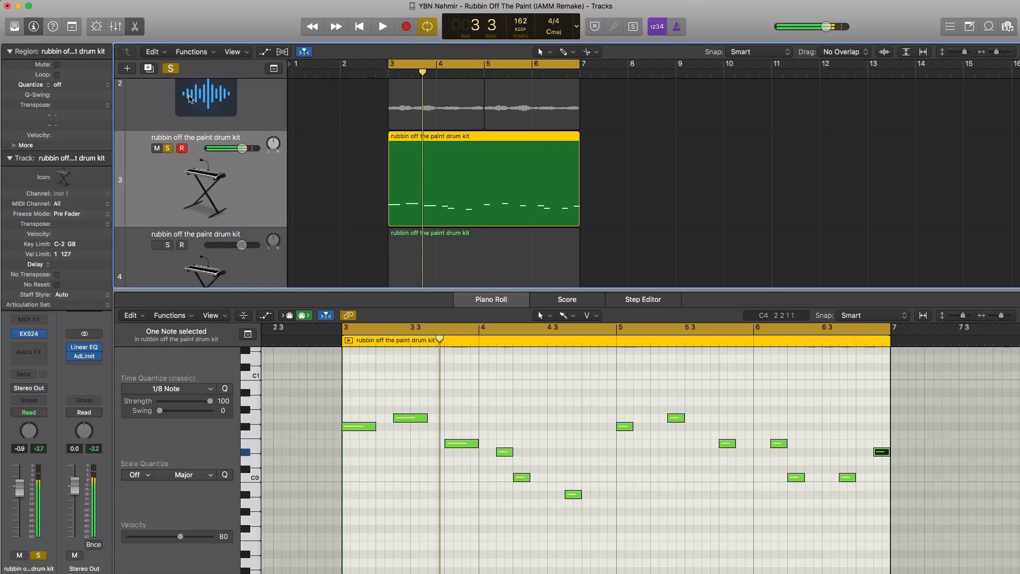
Unsolo the 808 track, play the full beat and raise the 808's volume to 0.9 dB.
click(168, 148)
key(space)
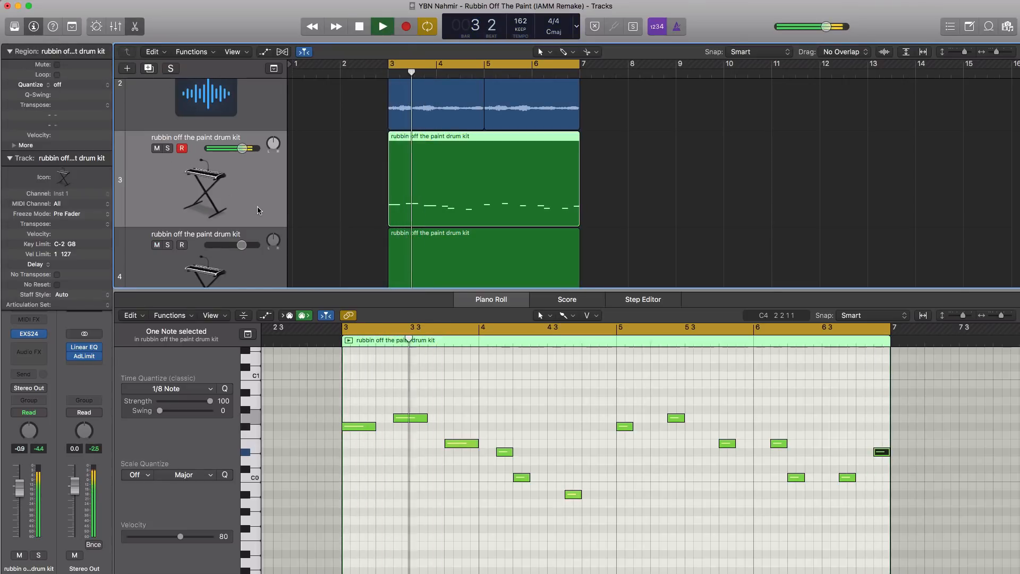
key(x)
key(x)
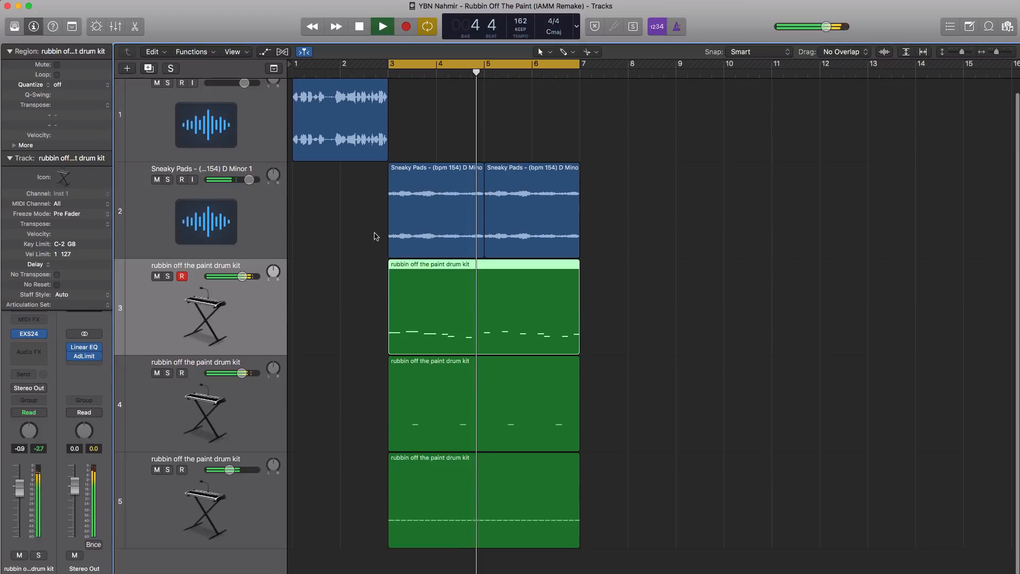
drag(242, 276, 247, 276)
scroll(291, 442, down, 5)
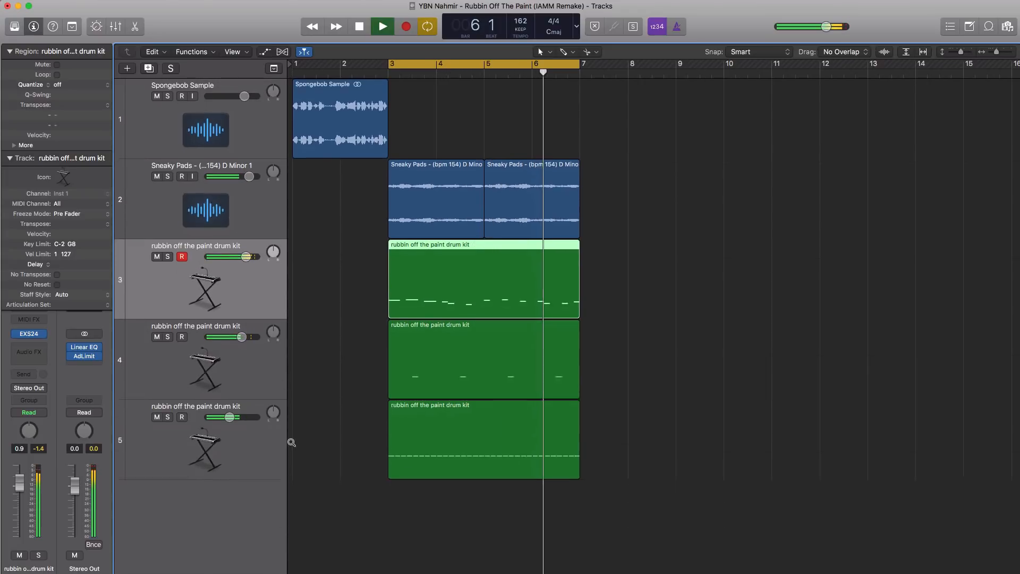
scroll(292, 443, down, 1)
key(space)
Duplicate the pad, 808, clap and hi-hat regions to bar 7 and delete the last note in the copied 808 region.
drag(610, 419, 615, 171)
click(828, 230)
double_click(761, 244)
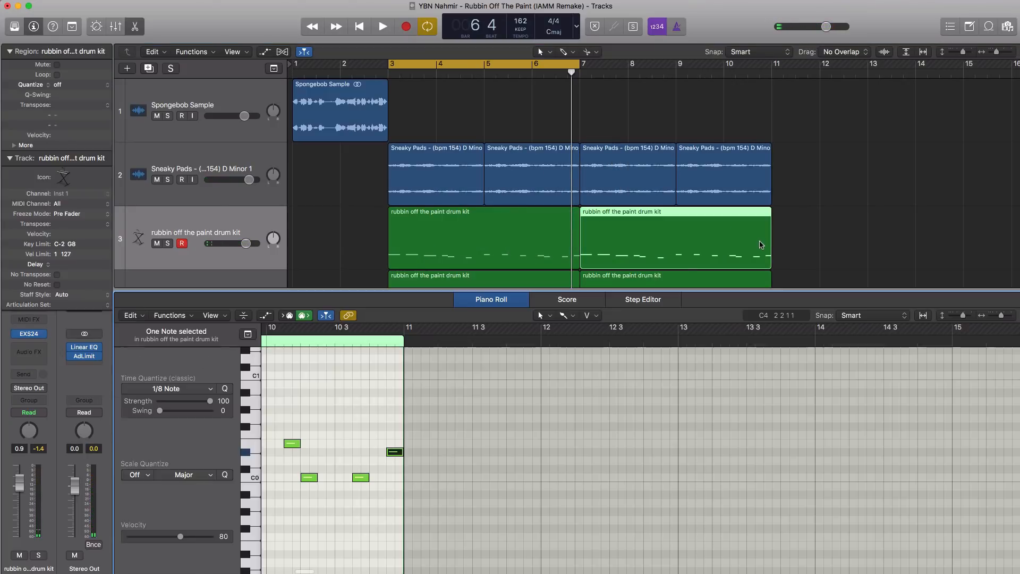
drag(359, 437, 402, 451)
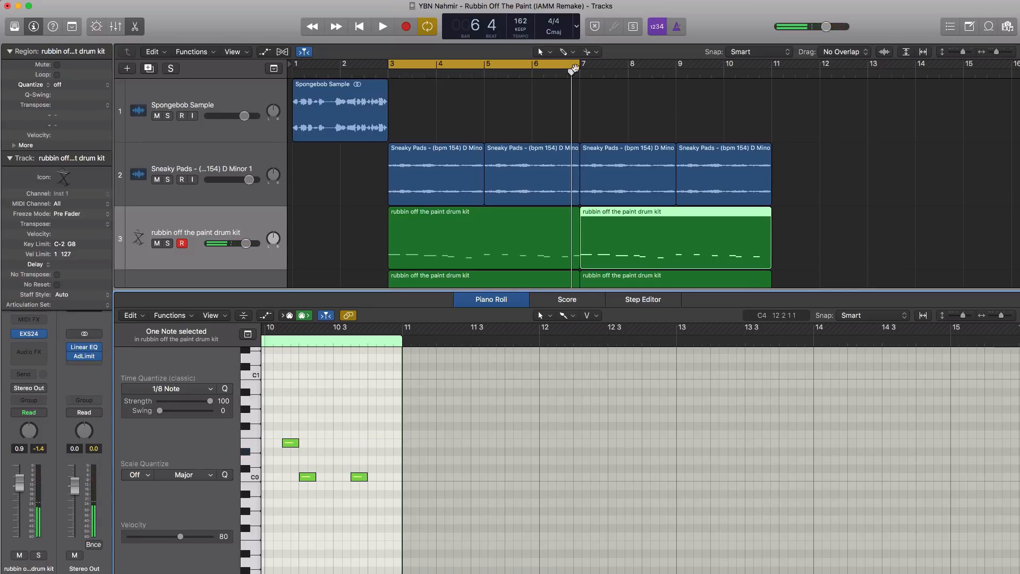
Extend the cycle range to cover bars 3 to 11 and play the beat.
drag(579, 65, 769, 62)
key(space)
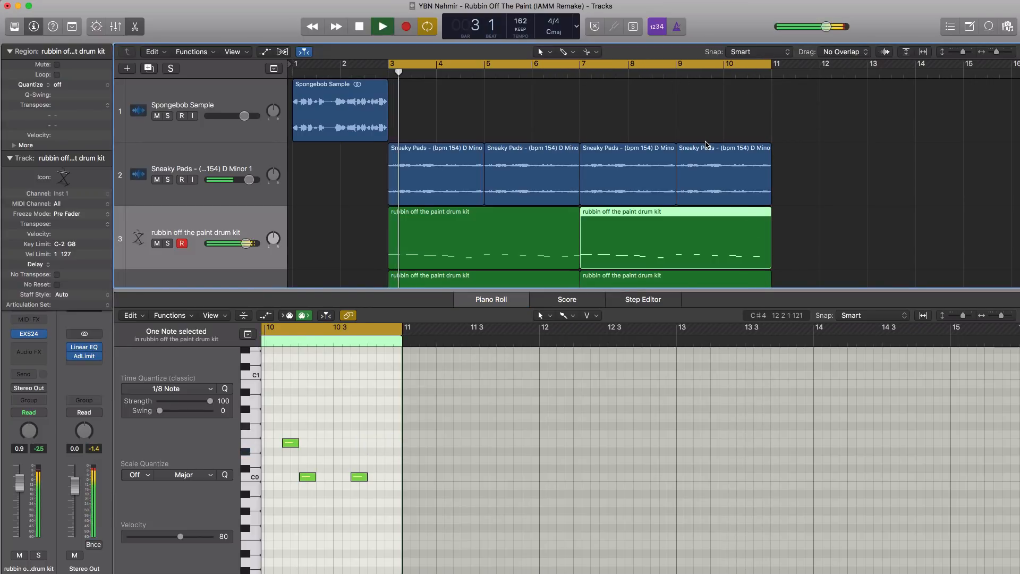
key(x)
key(x)
Copy the four pad regions to bar 11 and lower the hi-hat track's volume to -10.0 dB.
key(super+Left)
key(super+Left)
key(super+Left)
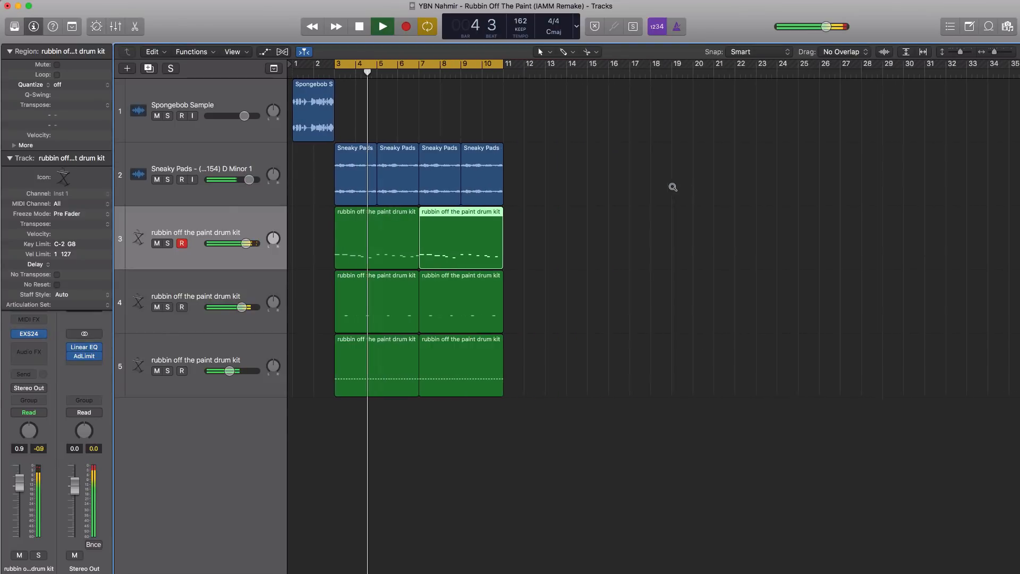
mouse_move(528, 180)
mouse_down()
mouse_move(357, 171)
mouse_move(433, 192)
mouse_move(511, 186)
mouse_up()
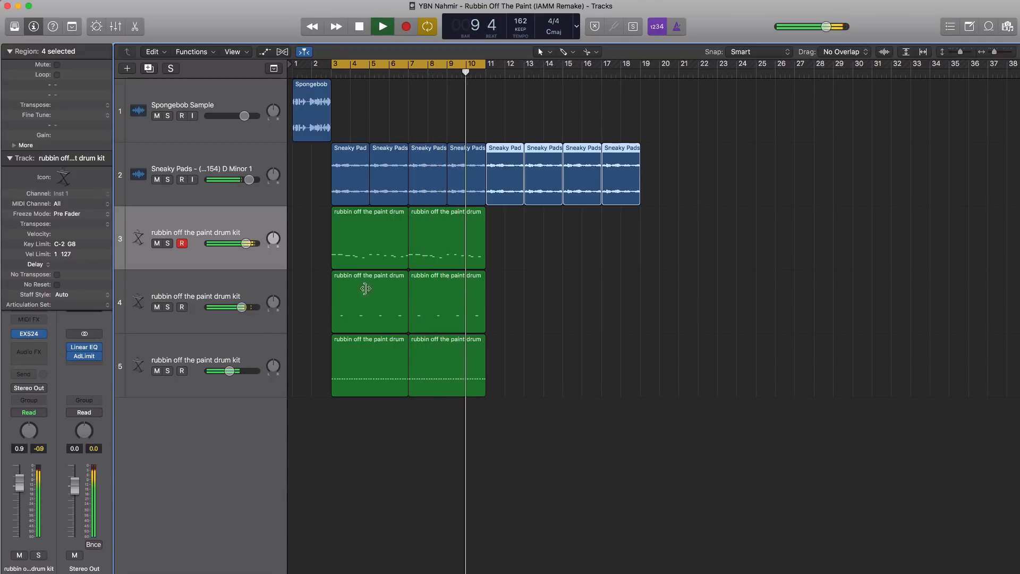
drag(230, 371, 225, 371)
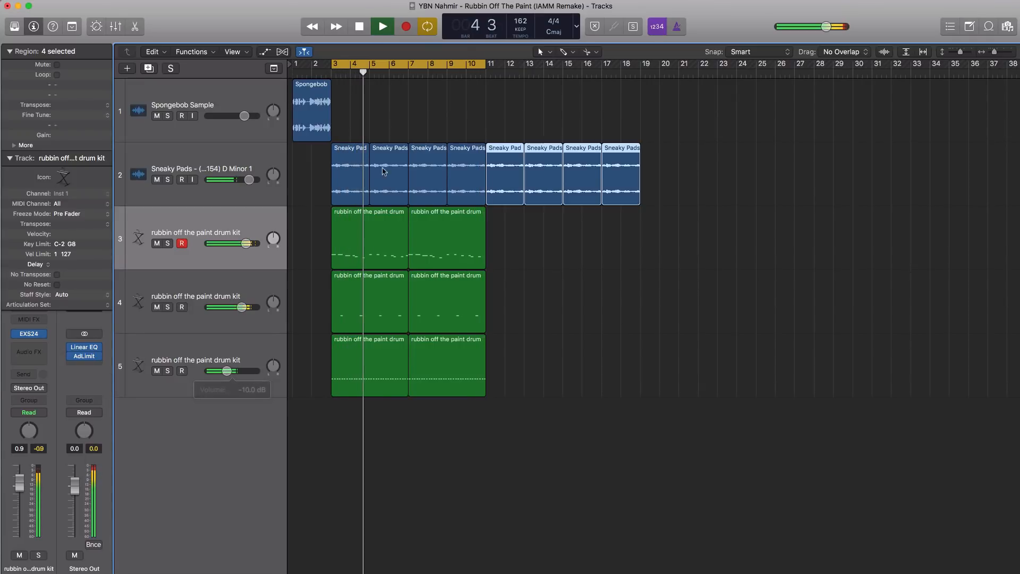
Cycle bars 11 to 19, duplicate the hi-hat track's setup as a new track and open a new region there spanning bars 11 to 13.
drag(432, 65, 588, 65)
click(238, 355)
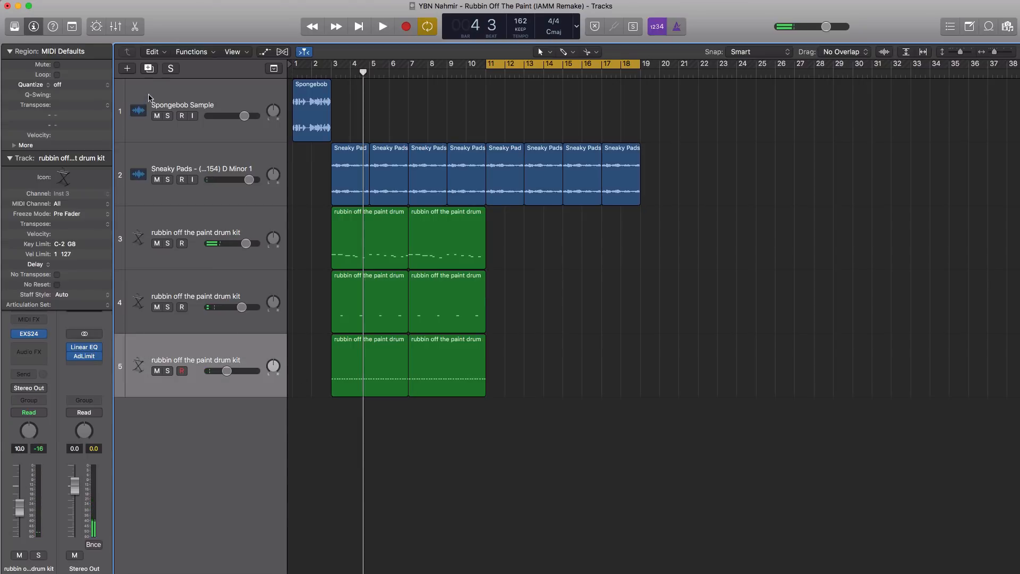
click(148, 69)
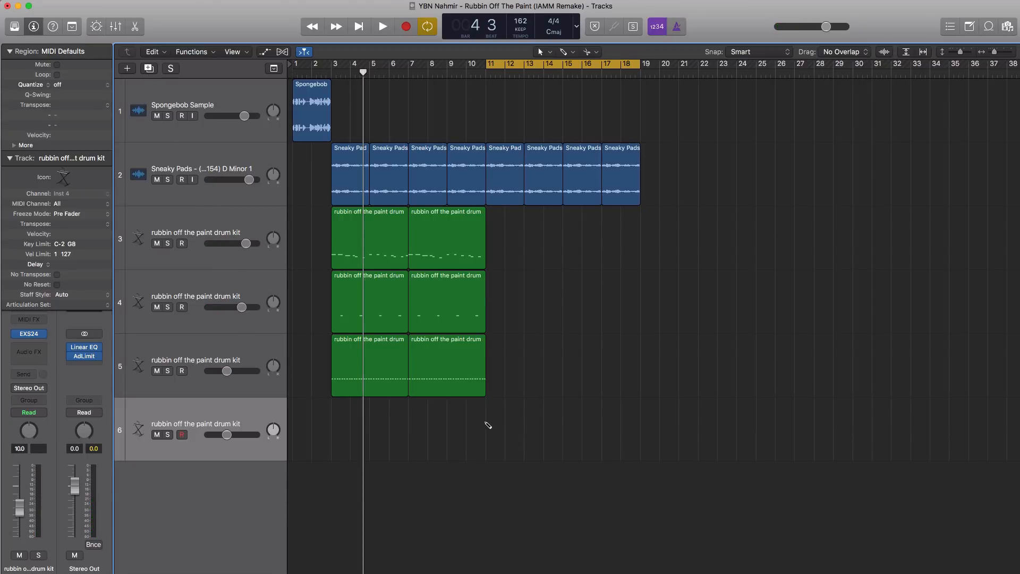
drag(502, 437, 524, 437)
double_click(508, 436)
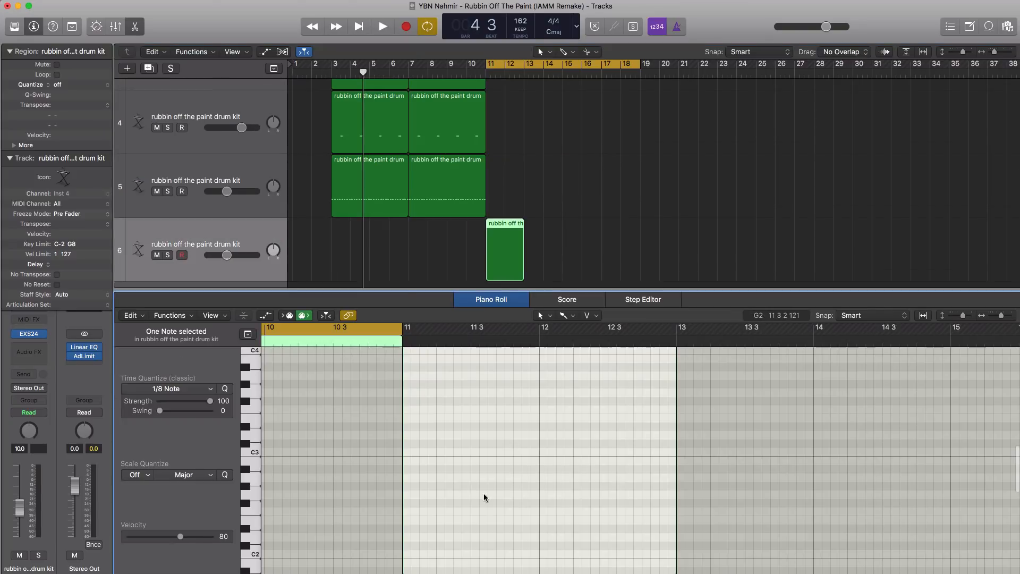
Draw a half-bar C2 note at the start of the new region at bar 11.
scroll(483, 497, left, 3)
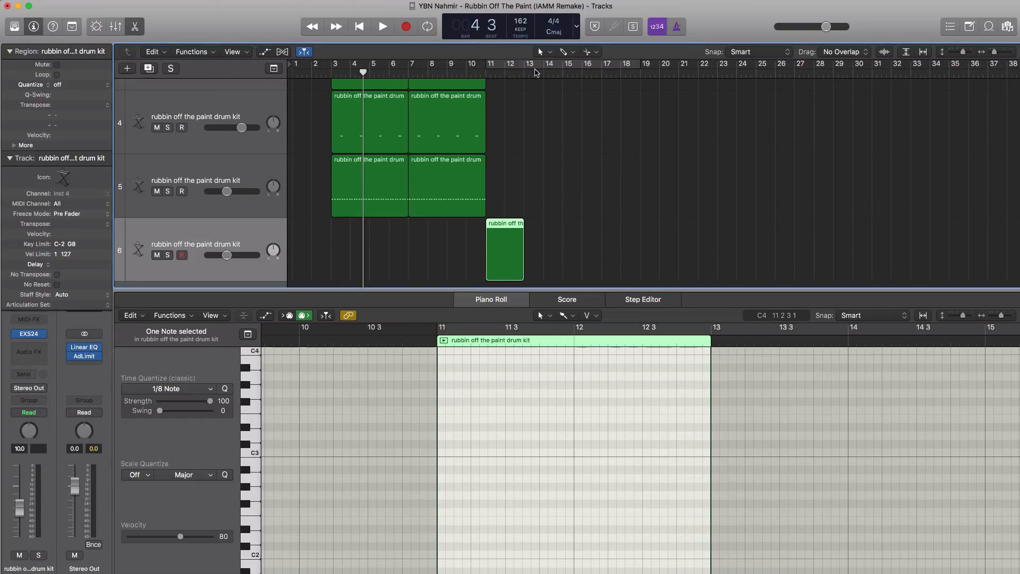
scroll(457, 487, down, 3)
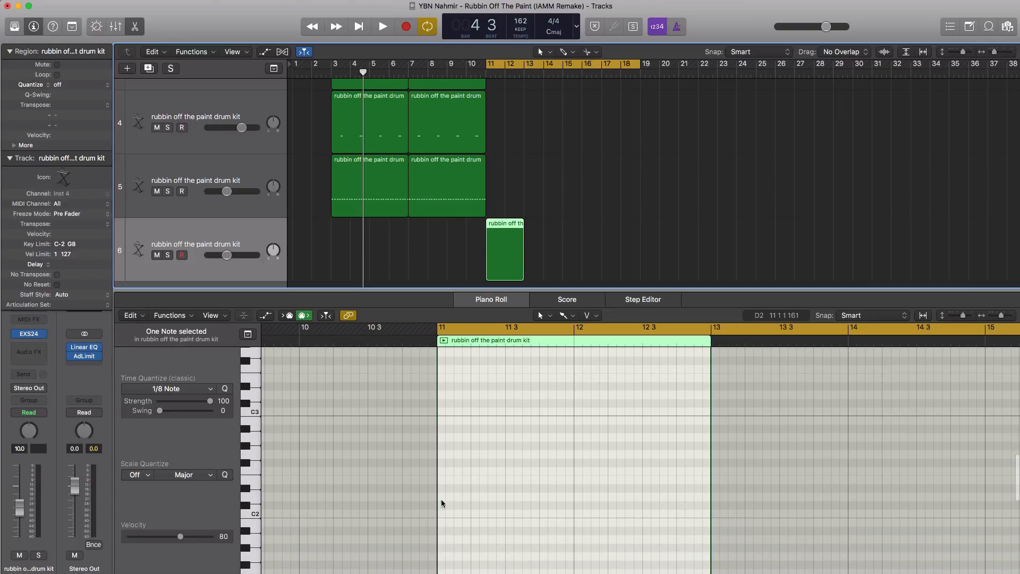
super+click(442, 513)
drag(442, 513, 504, 515)
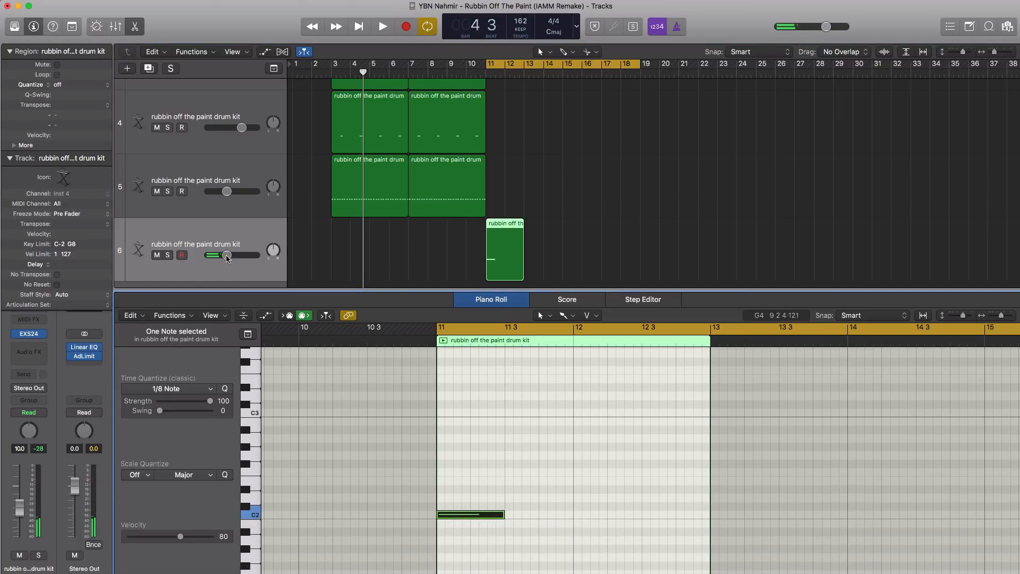
Play into the new C2 sound from bar 9 and set its track volume to -1.3 dB.
drag(227, 255, 238, 255)
key(space)
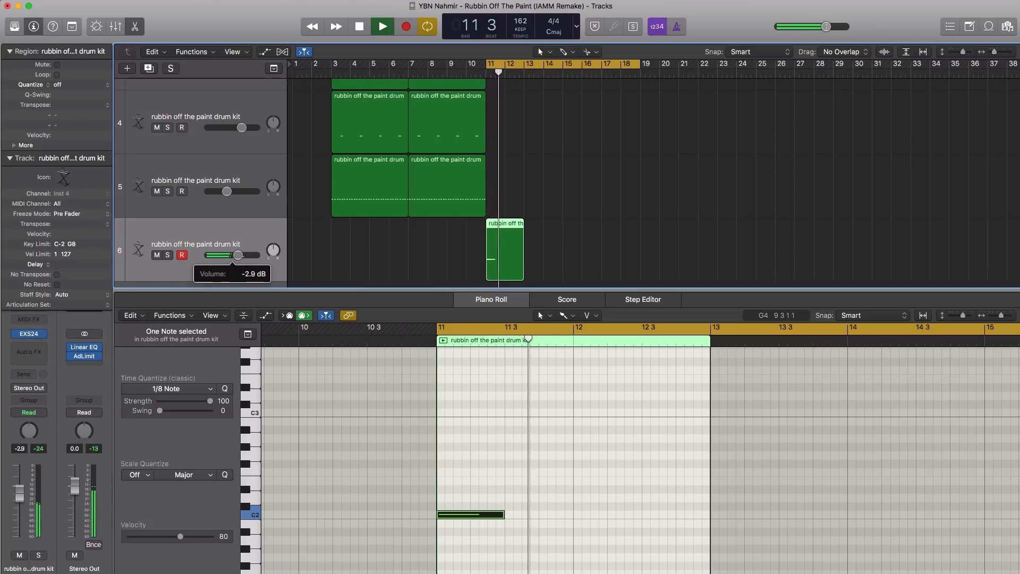
key(space)
click(450, 73)
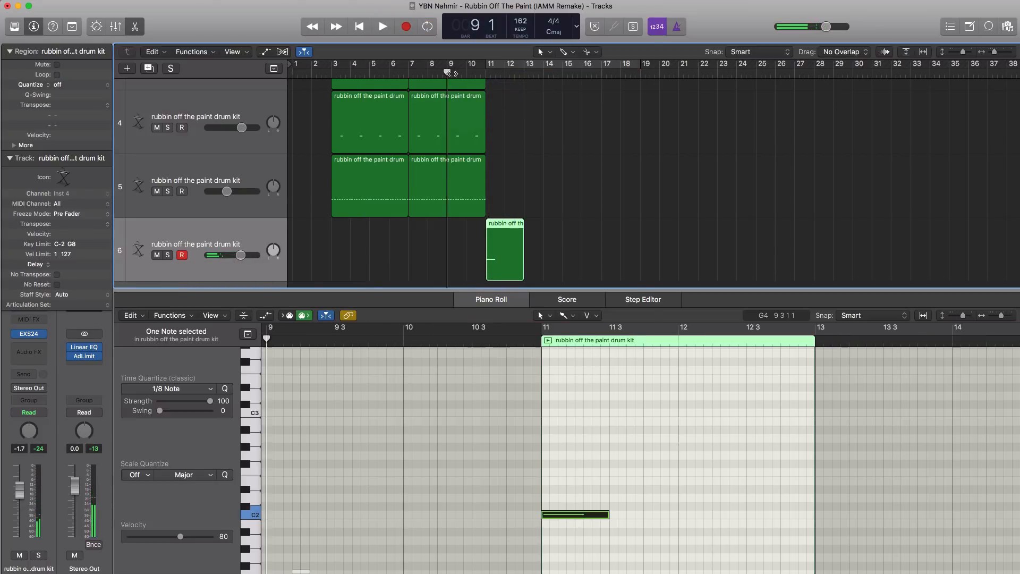
key(space)
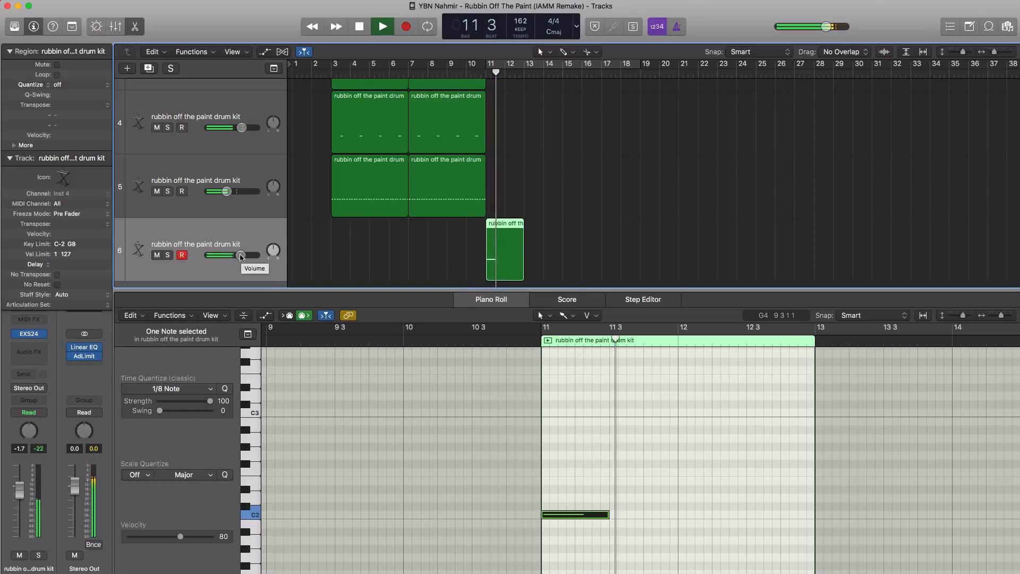
key(x)
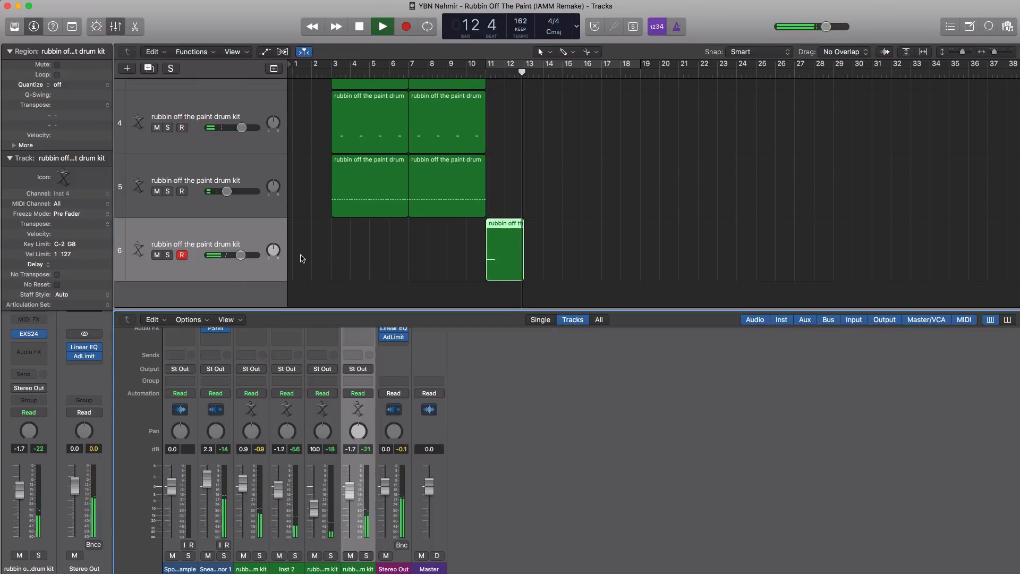
drag(235, 256, 242, 255)
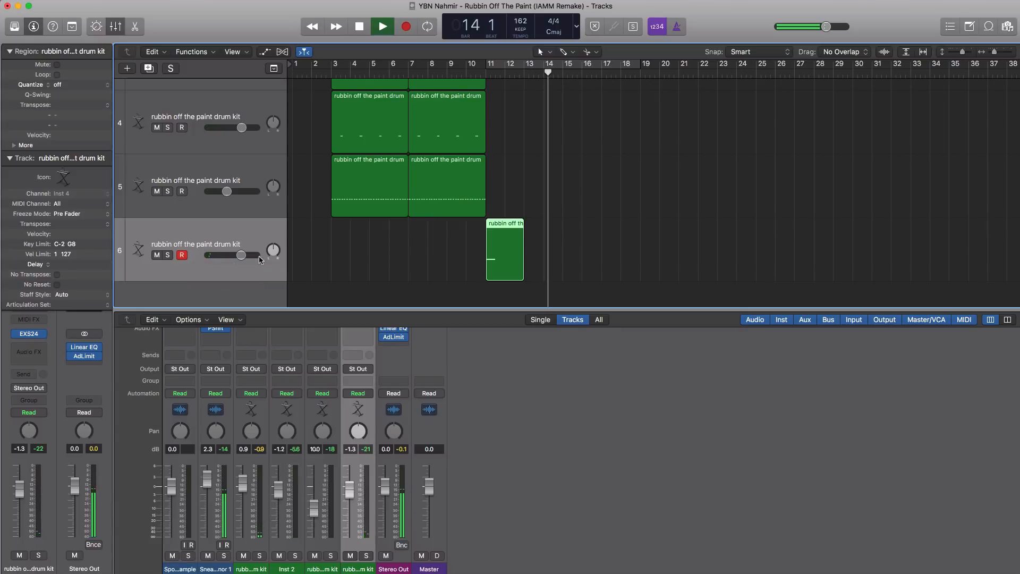
scroll(515, 265, up, 4)
key(x)
Fill bars 19 to 35 with copies of the pad, 808, clap and hi-hat regions and cycle bars 27 to 31.
scroll(507, 268, down, 3)
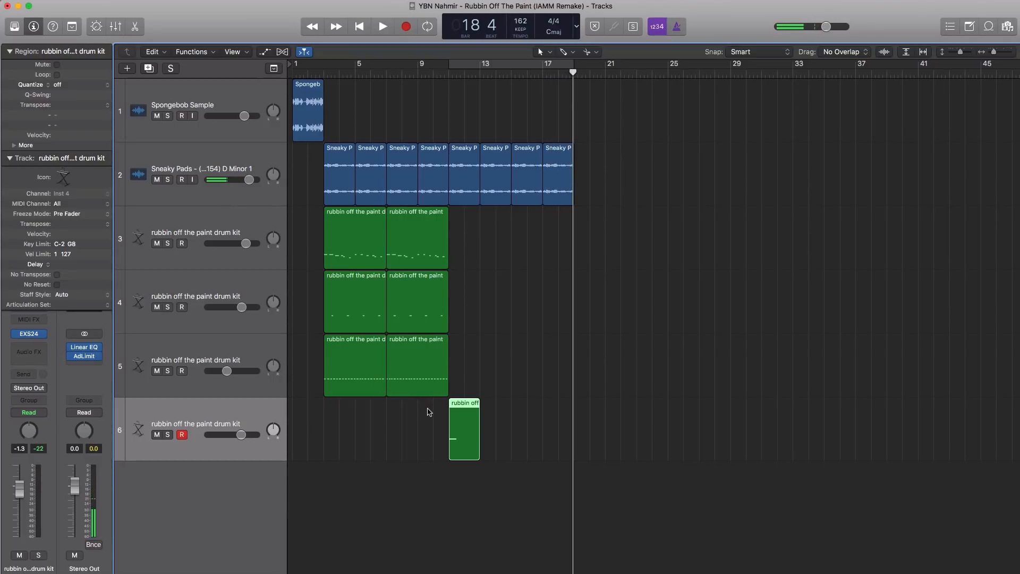
drag(430, 413, 716, 196)
drag(701, 69, 762, 74)
Duplicate the hi-hat track's setup as another new track and open a new region on it spanning bars 27 to 31.
click(238, 357)
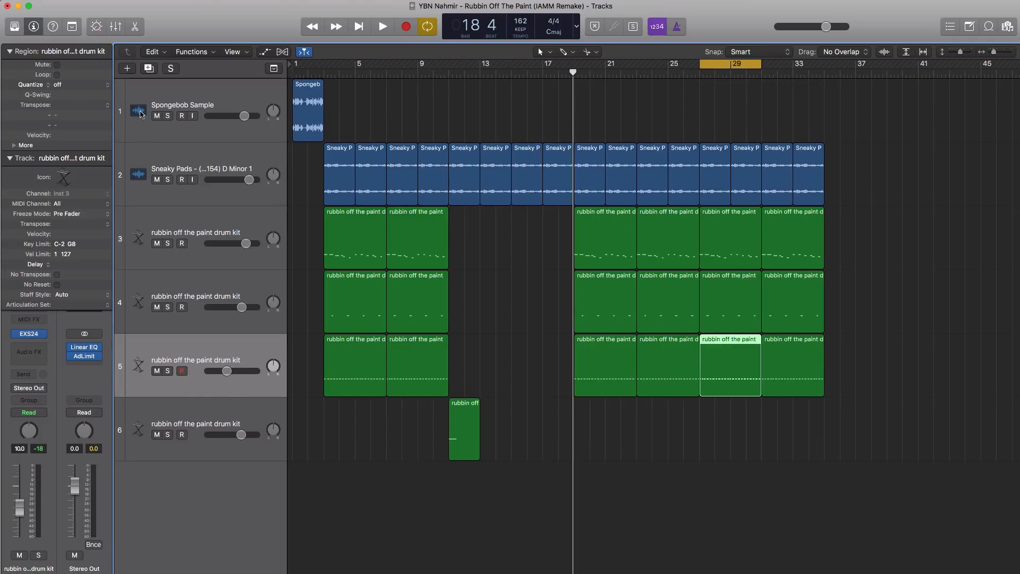
click(149, 69)
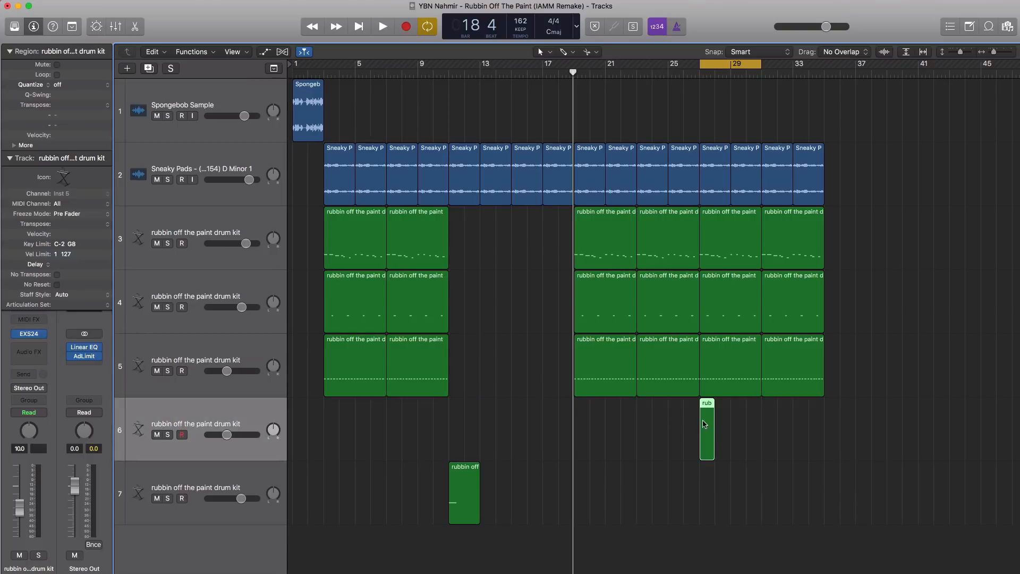
drag(713, 437, 762, 438)
double_click(743, 436)
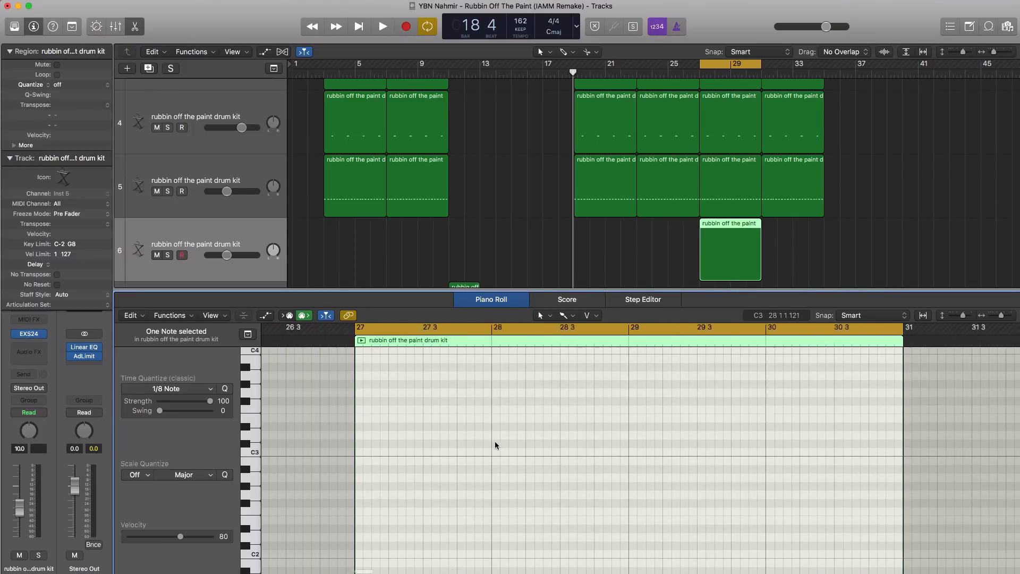
Solo the new track and place a C1 note at the start of bar 27.
scroll(496, 445, down, 5)
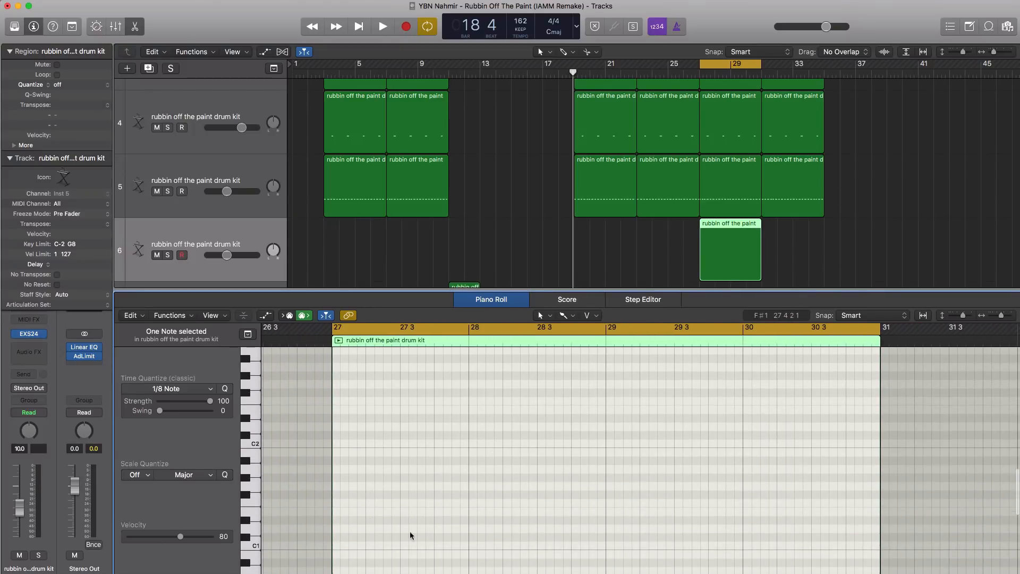
click(338, 517)
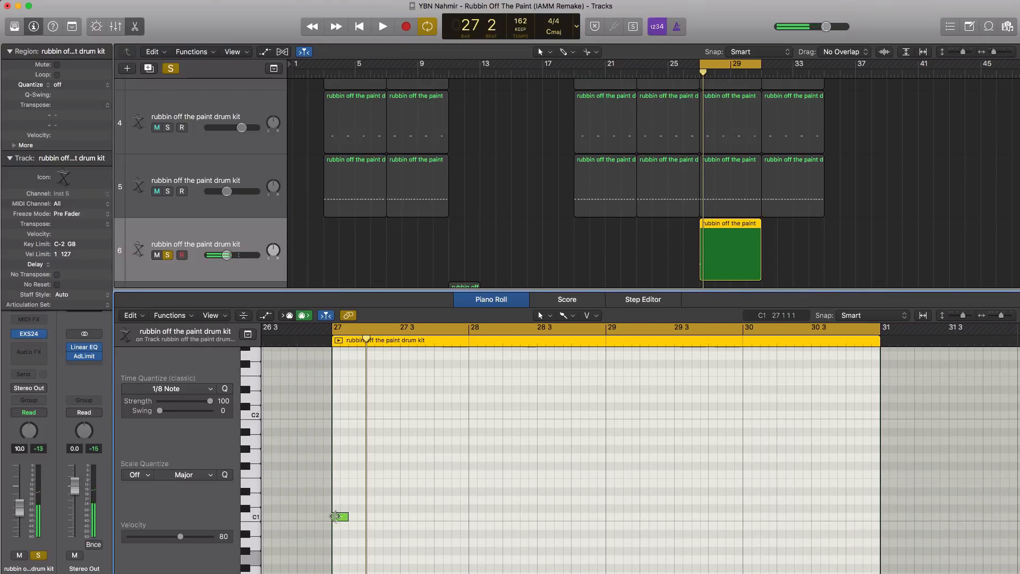
click(336, 517)
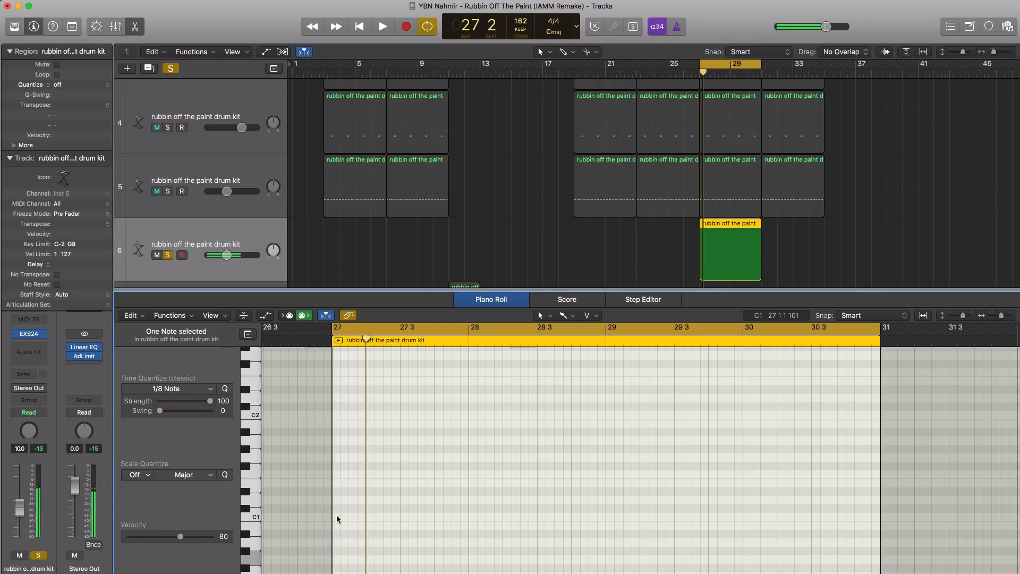
click(451, 379)
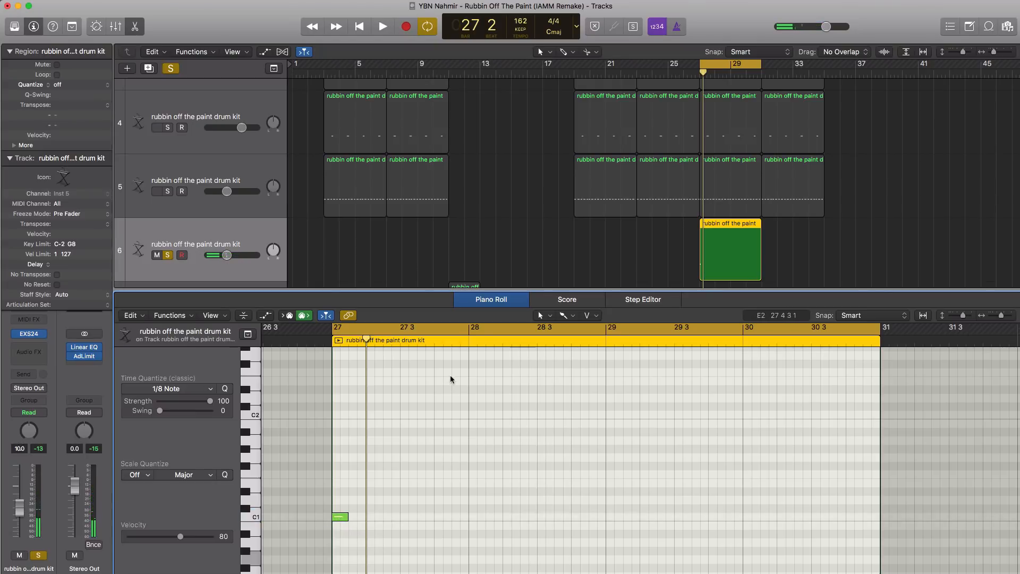
Assign the Pencil as secondary Piano Roll tool and add C1 eighth notes in bar 27 at beats 2.5, 4 and 4.5.
click(570, 318)
click(585, 344)
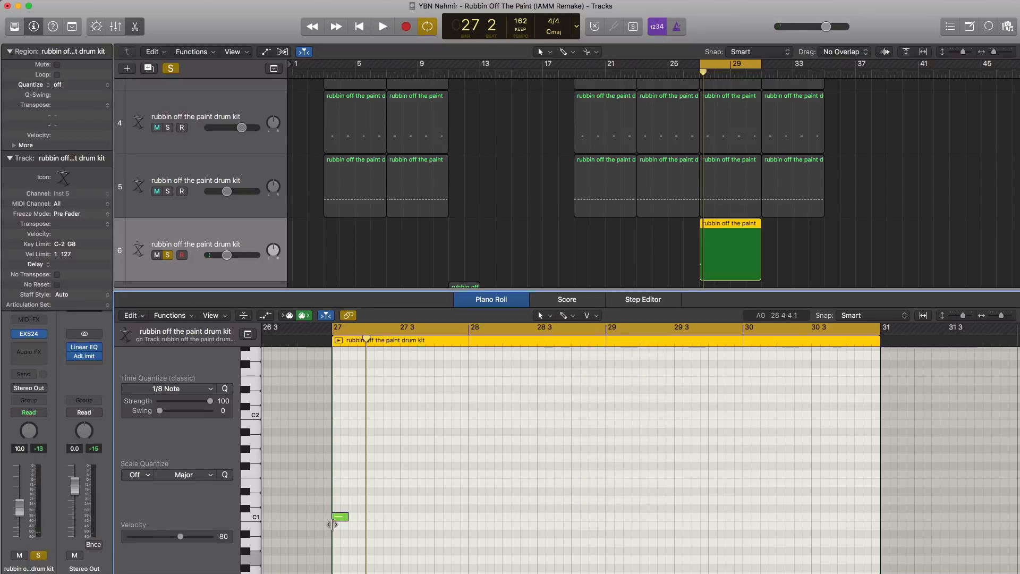
click(341, 517)
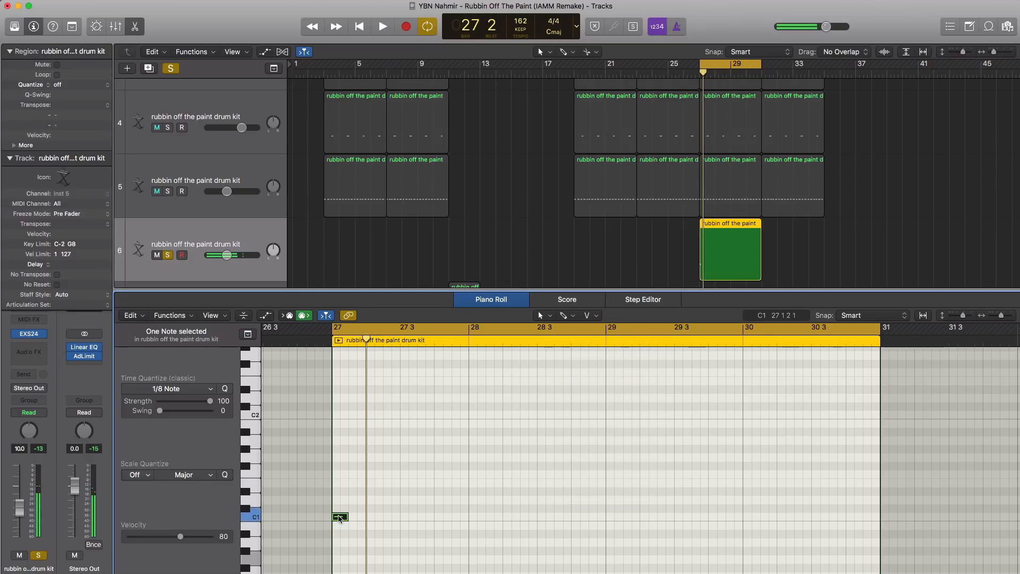
key(space)
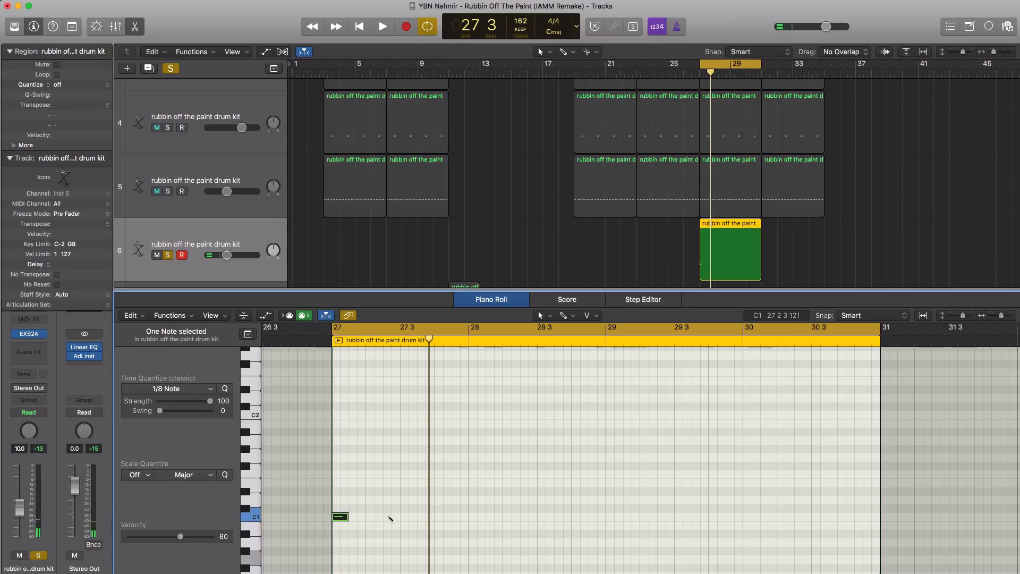
click(391, 516)
click(444, 517)
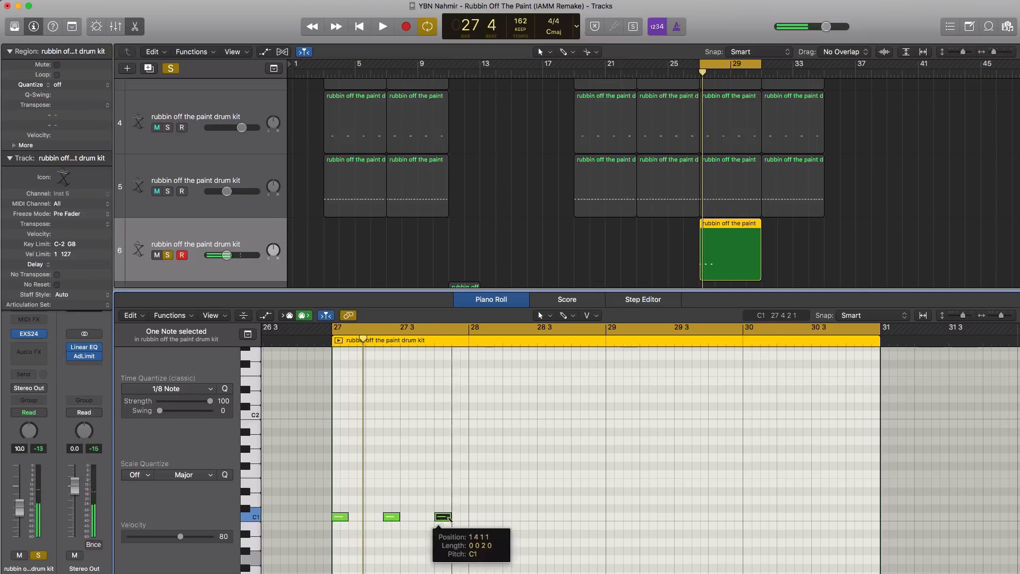
click(459, 517)
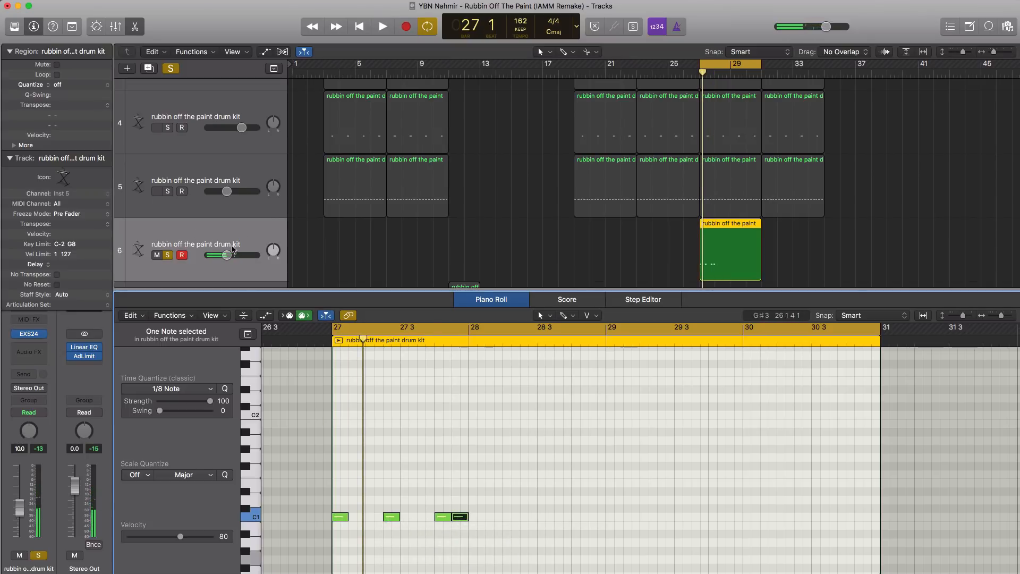
Raise the new track's volume to -0.1 dB and play it with the clap and hi-hat tracks also soloed.
drag(230, 258, 237, 257)
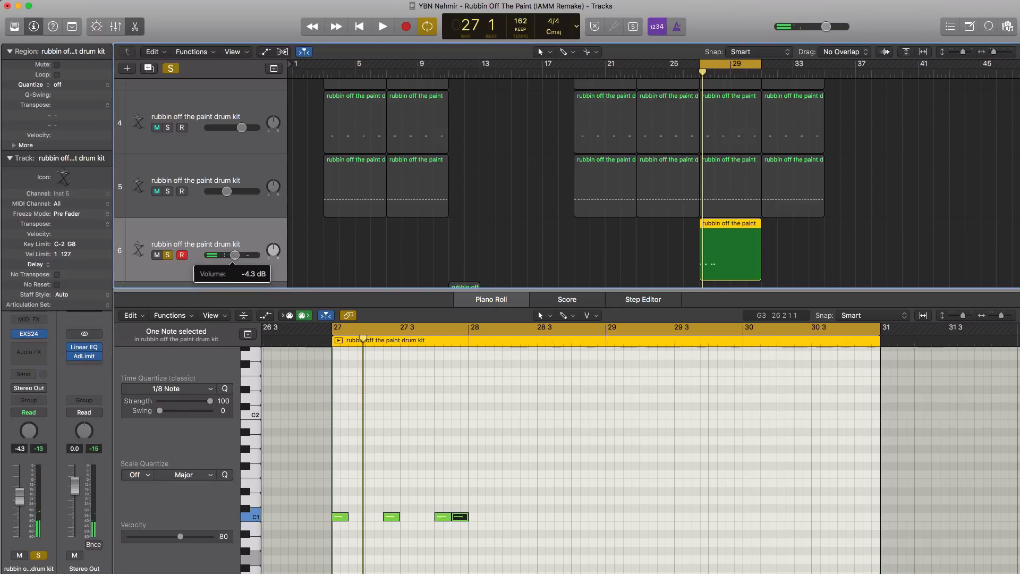
click(168, 192)
click(168, 127)
key(space)
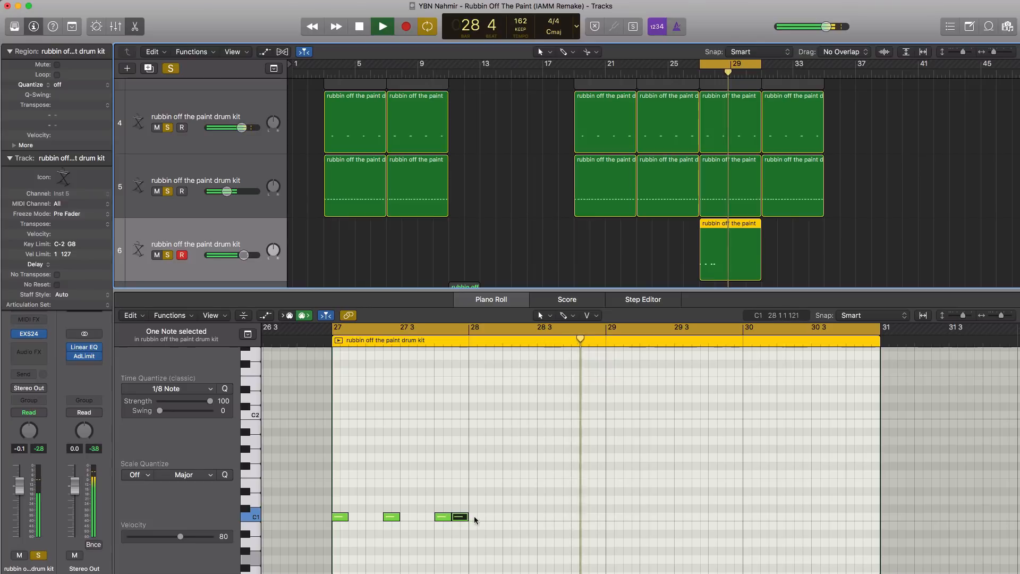
Add C1 eighth notes in bar 28 at beats 2 and 3.5, and repeat the six-note pattern from bar 29.
super+click(508, 517)
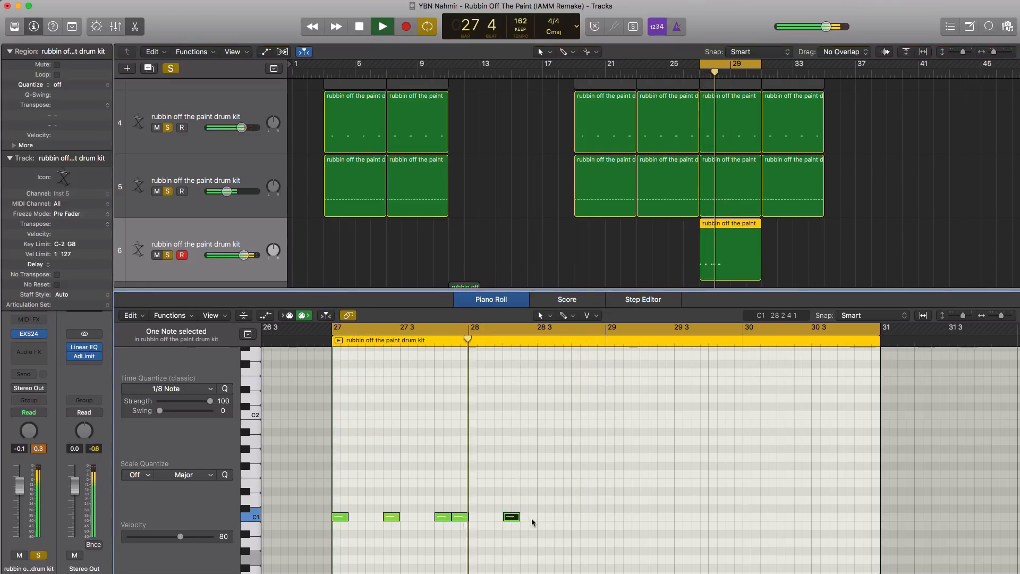
super+click(561, 518)
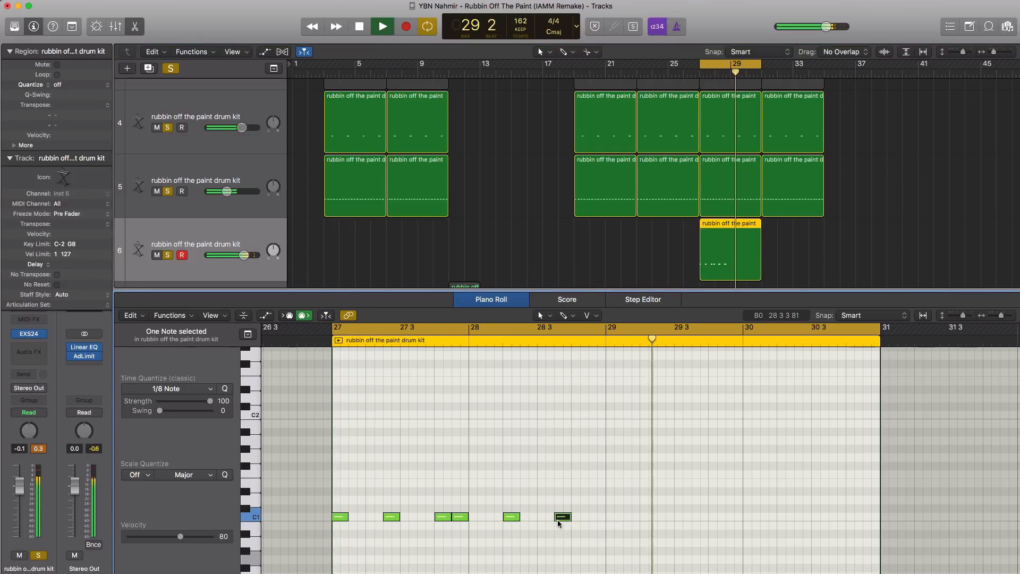
drag(591, 529, 328, 514)
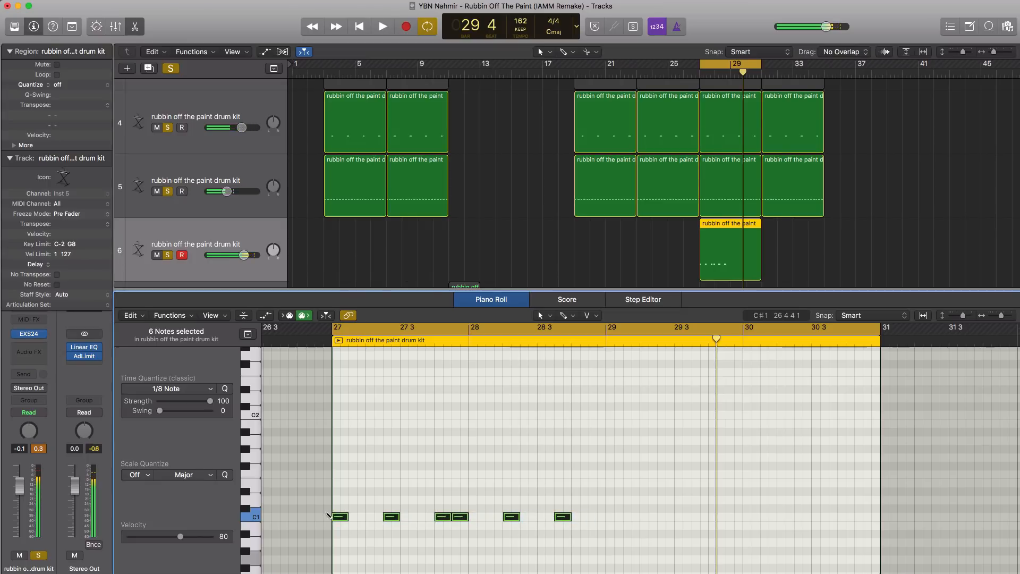
key(super+r)
key(Return)
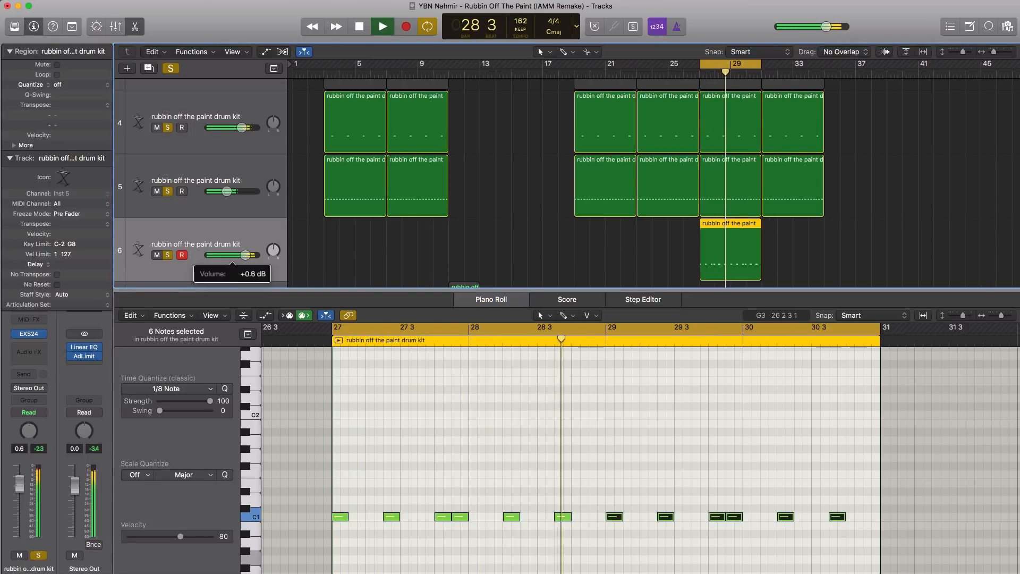
Reset track 6's volume to 0.0 dB and copy its region from bar 27 to bar 31.
alt+click(251, 257)
key(e)
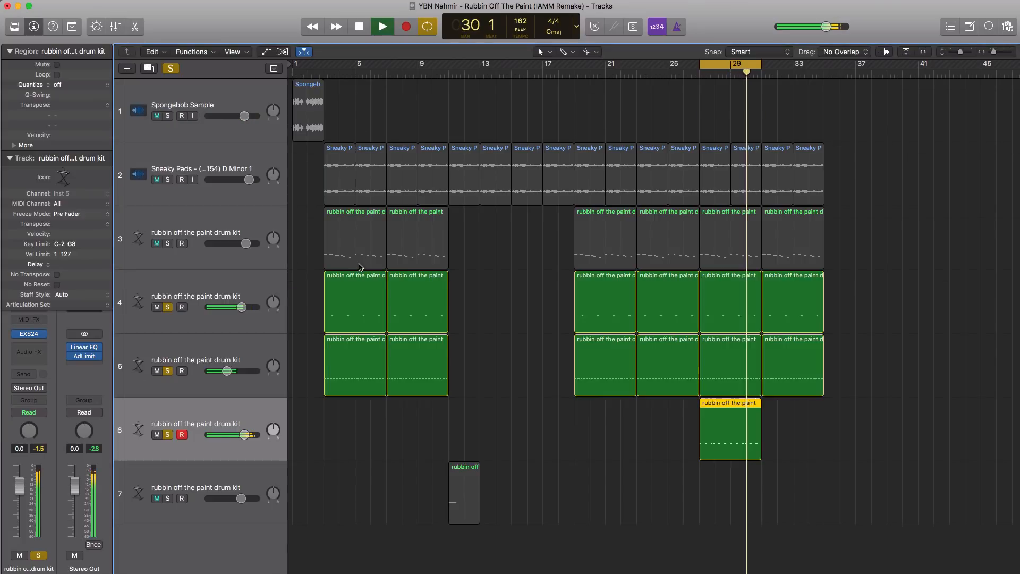
drag(750, 445, 812, 446)
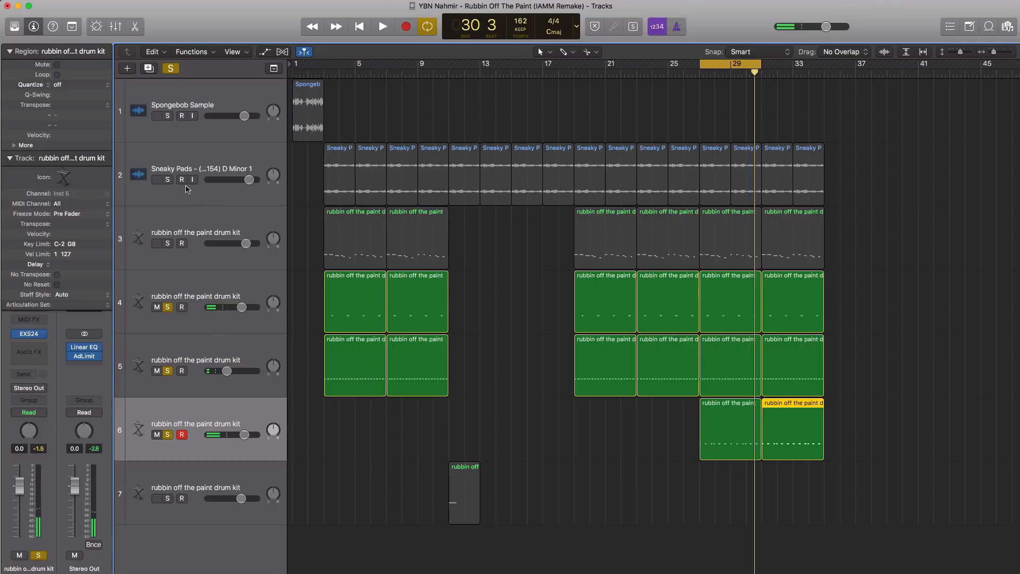
Clear all solos and play the full mix with track 6 raised to +1.3 dB, comparing that track muted and unmuted.
alt+click(168, 307)
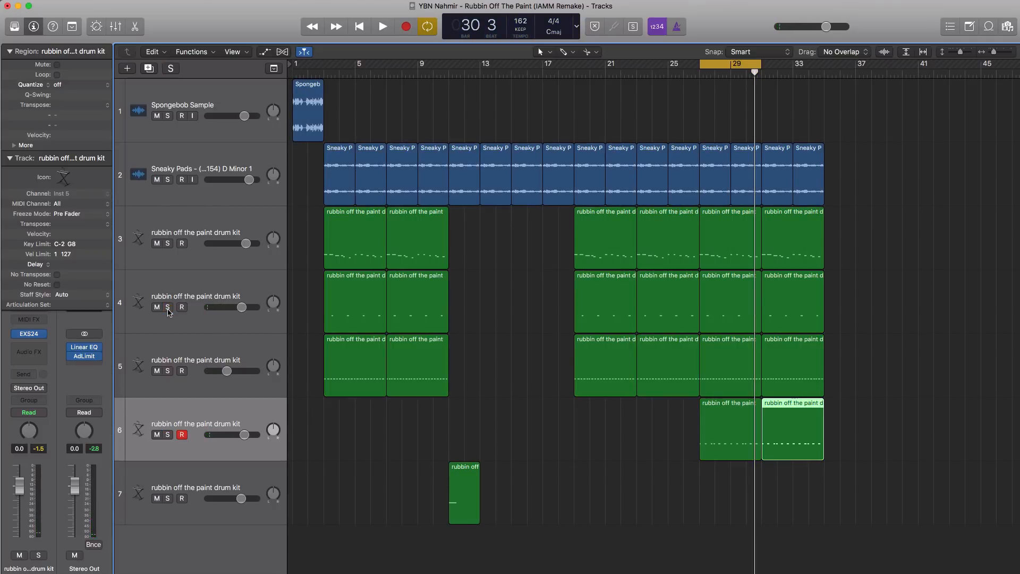
key(space)
drag(245, 434, 247, 435)
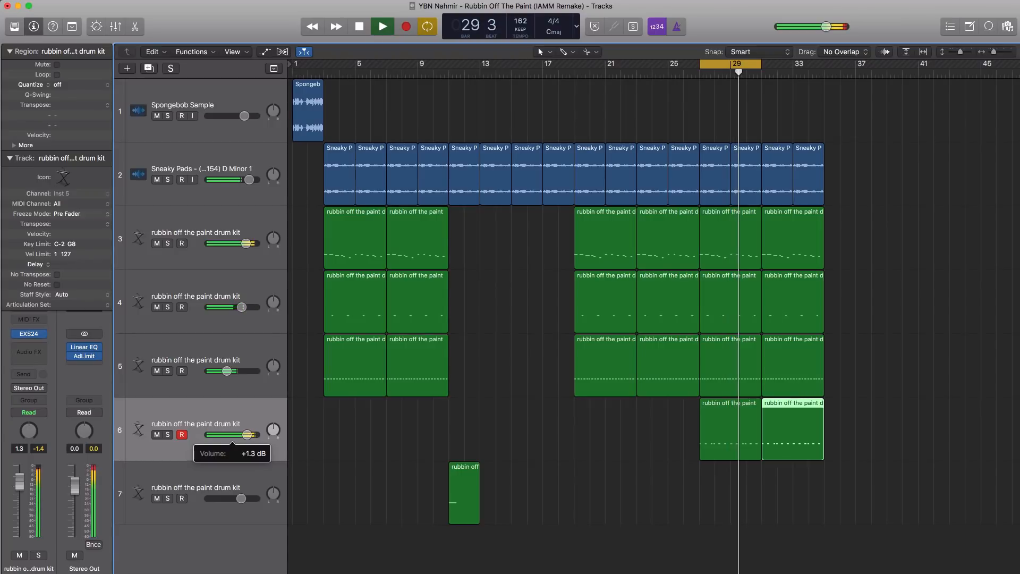
click(157, 435)
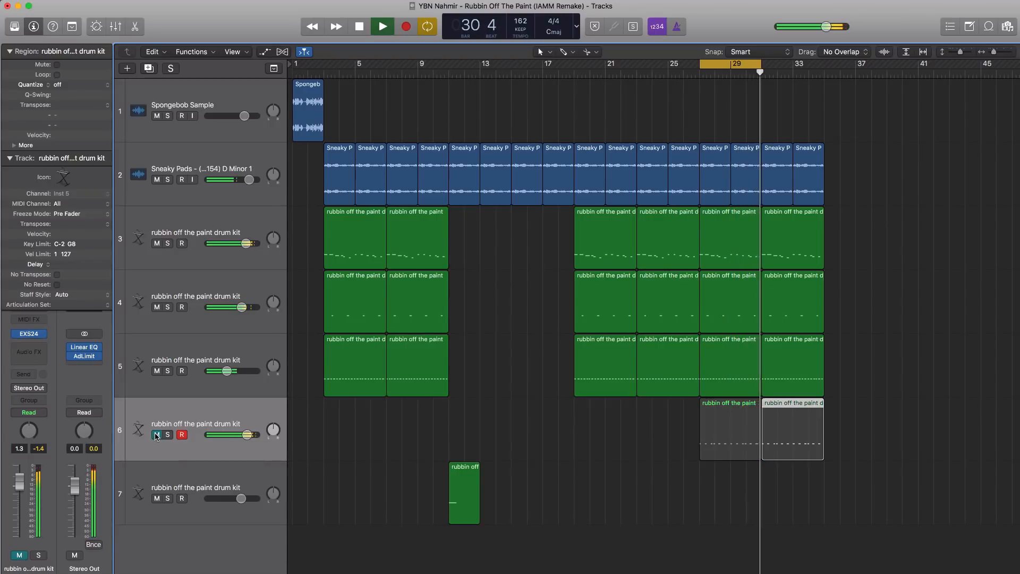
click(156, 436)
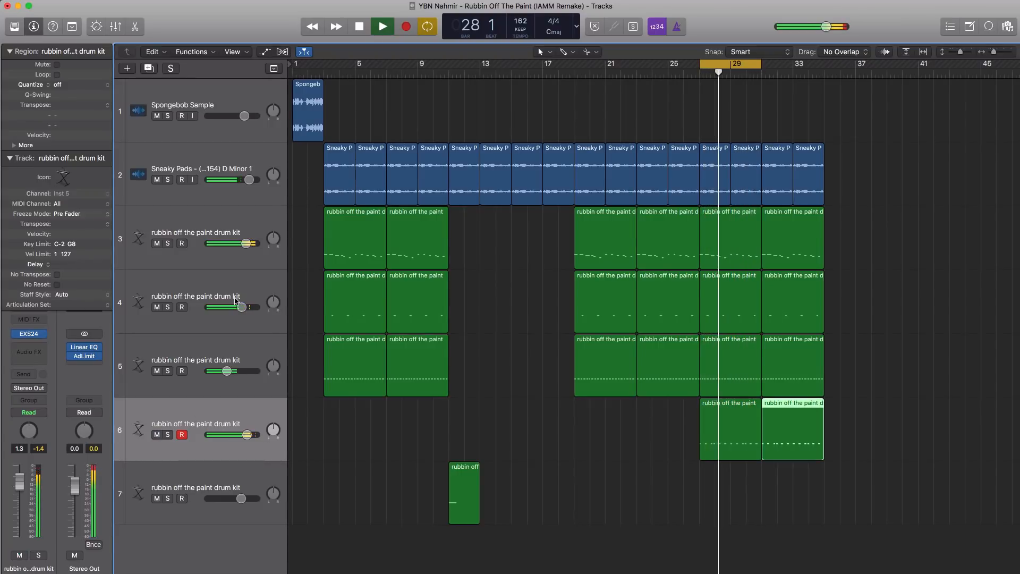
Lower the volumes of the 808 track and the Sneaky Pads track slightly, and raise track 6 to 2.4 dB.
drag(246, 243, 241, 248)
drag(250, 180, 243, 180)
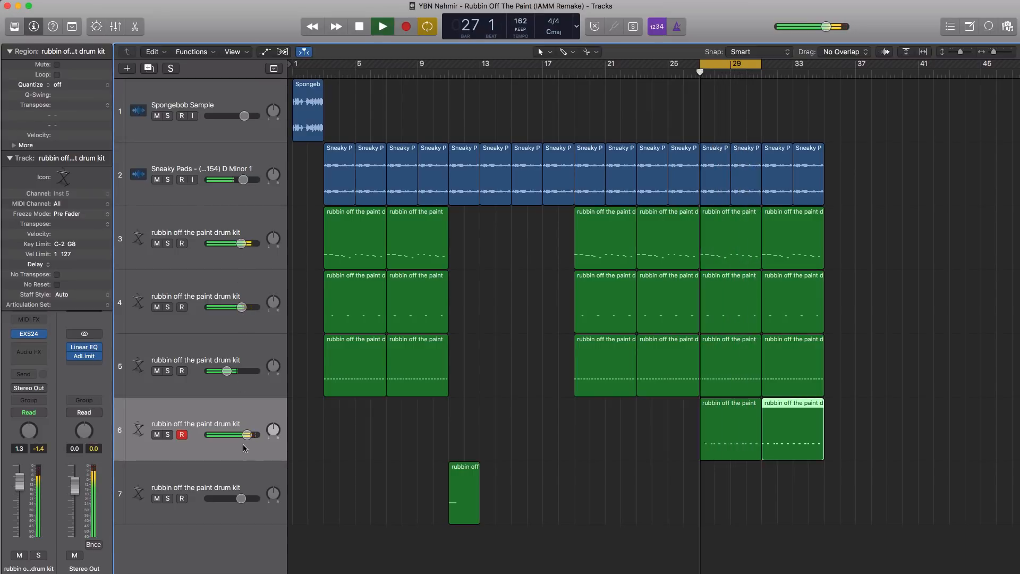
drag(248, 435, 248, 435)
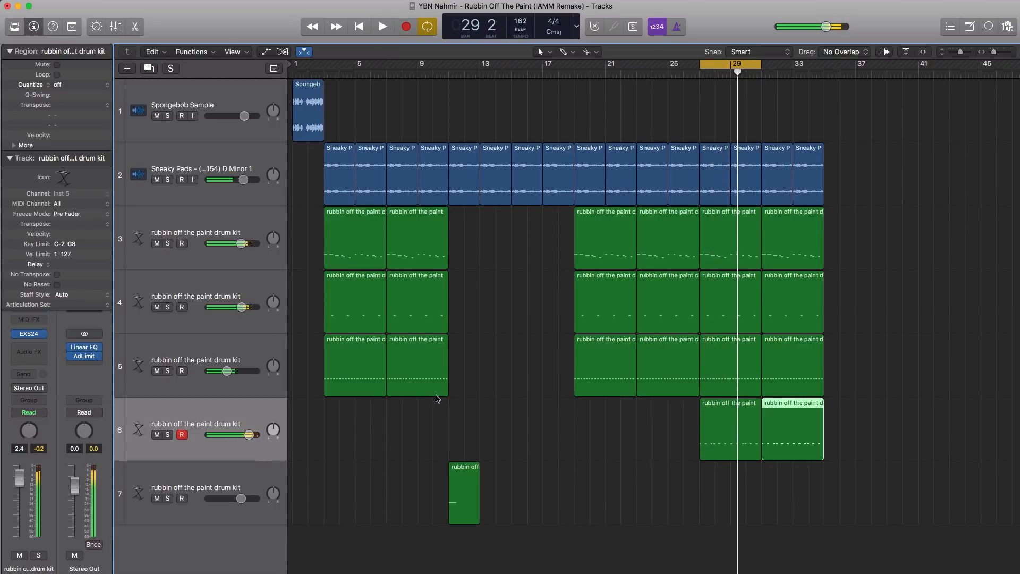
Turn off cycling and copy the four Sneaky Pads regions from bars 11 to 19 and track 7's bar 11 region to bar 35.
drag(553, 538, 829, 180)
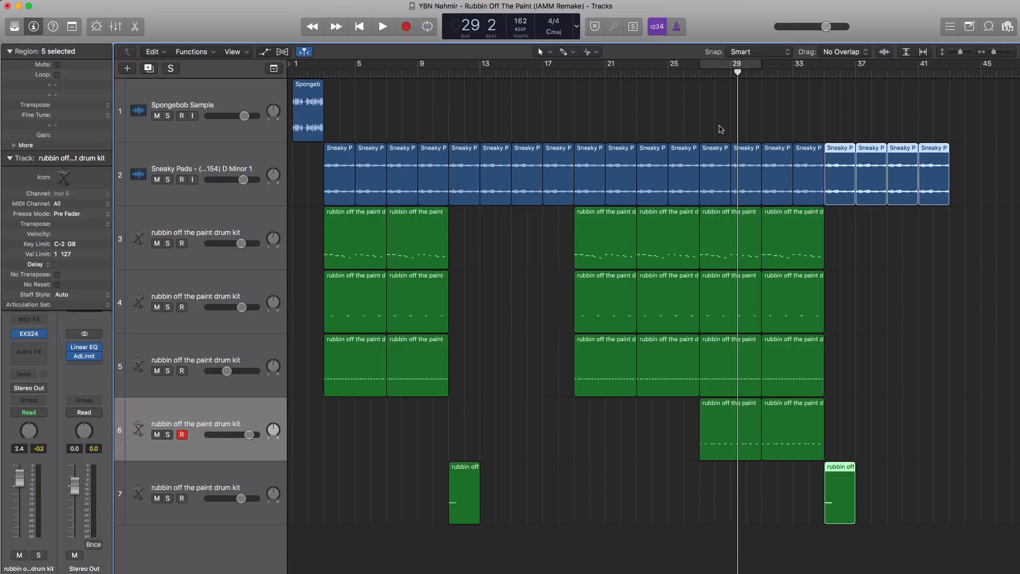
scroll(703, 156, down, 3)
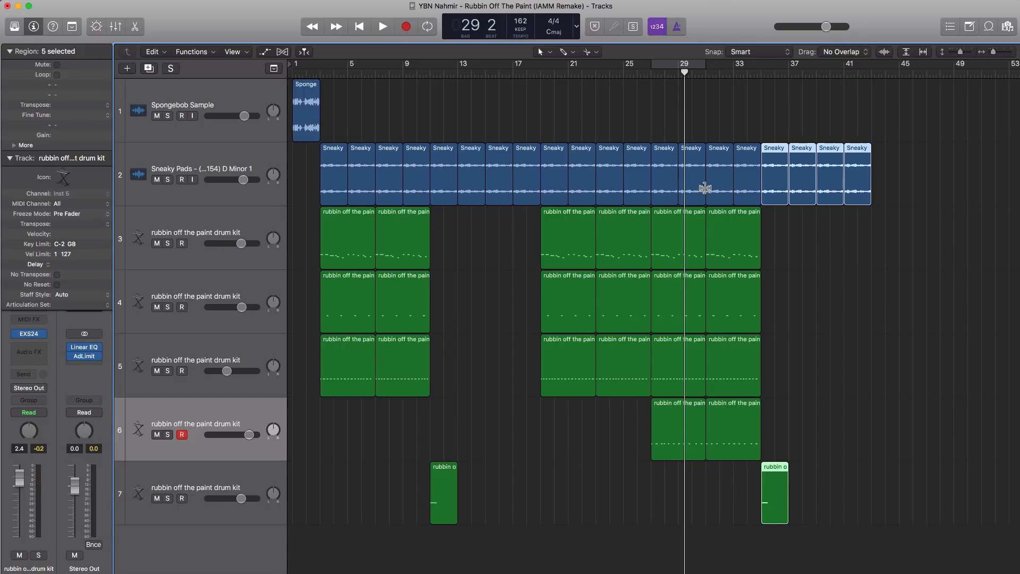
scroll(706, 189, down, 2)
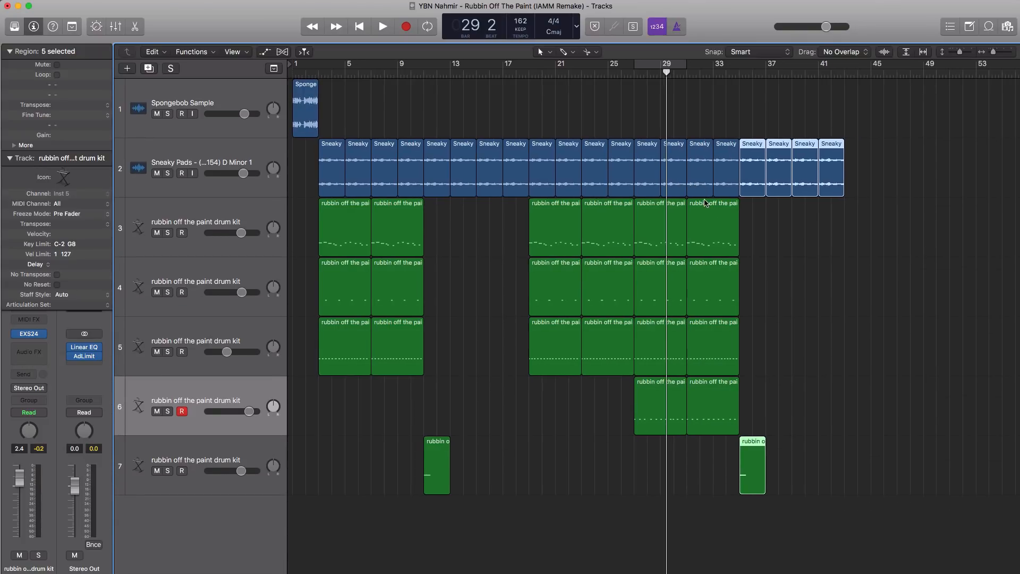
Play the whole arrangement from bar 1 past the last region and stop playback.
key(Return)
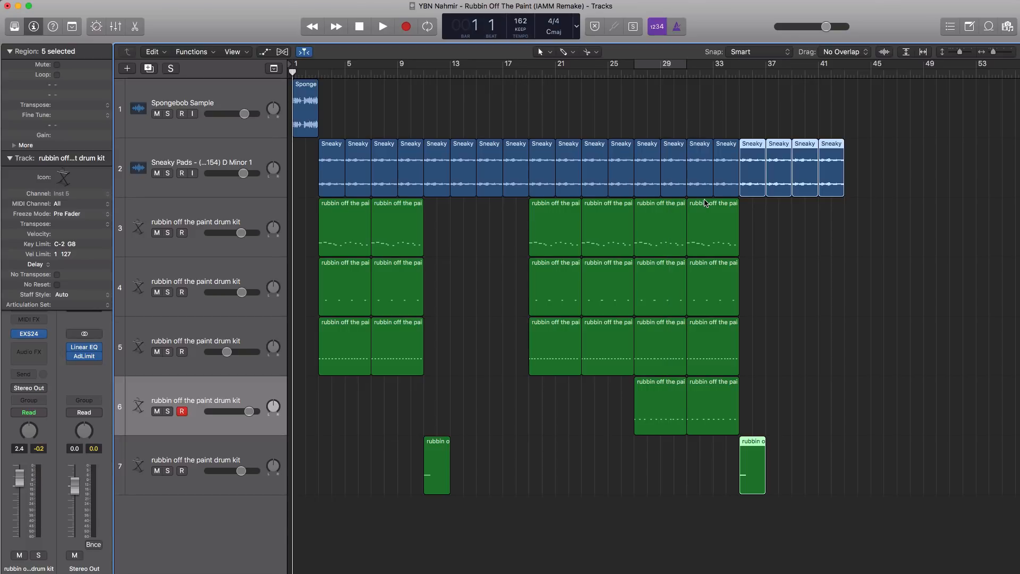
key(space)
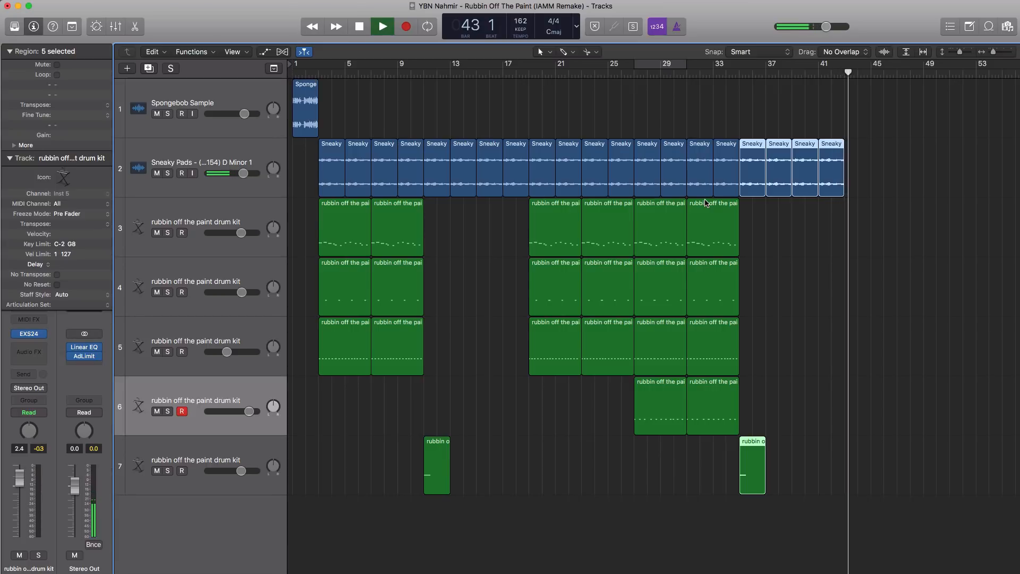
key(space)
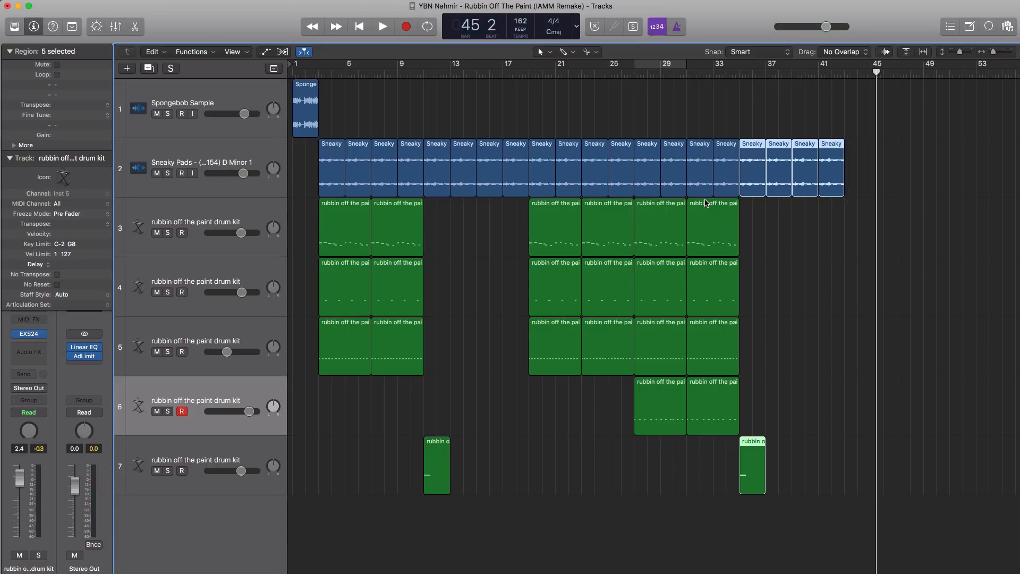